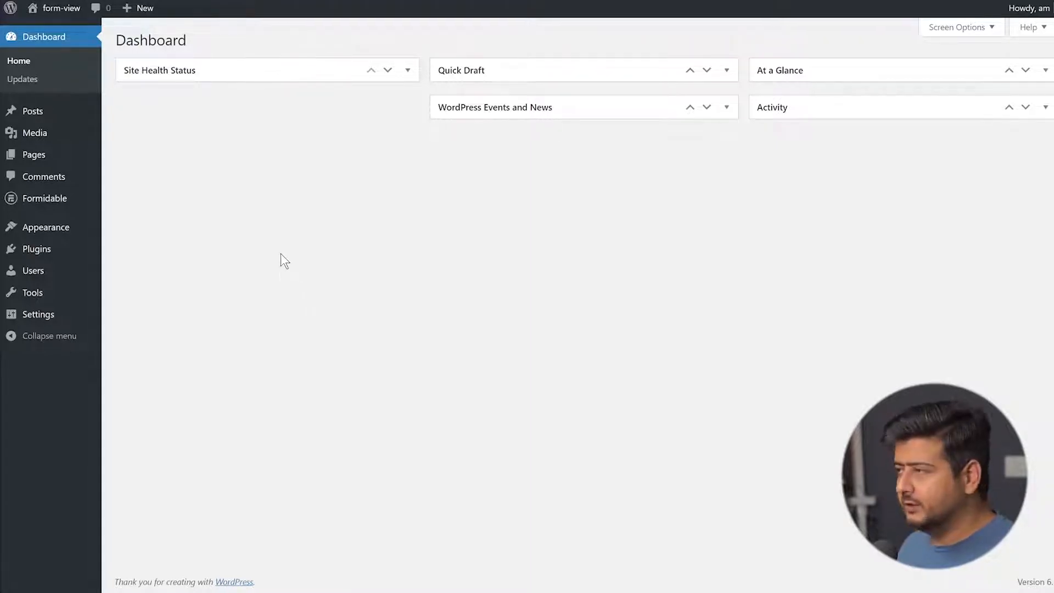
# Open the Contact Us form from Formidable's forms list in the form builder and look over its fields.
pyautogui.moveTo(50, 204)
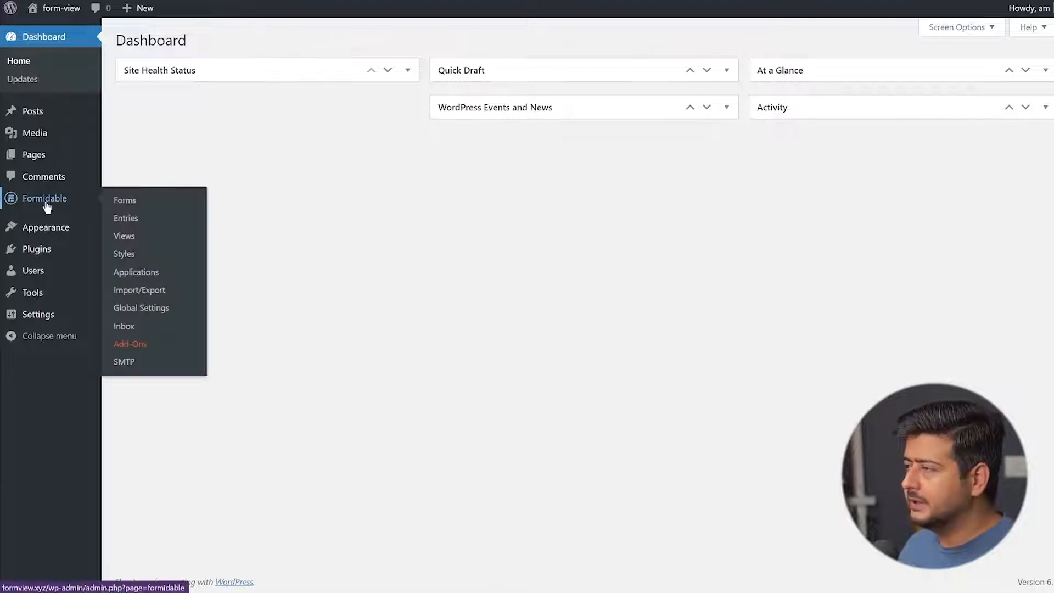
pyautogui.click(120, 199)
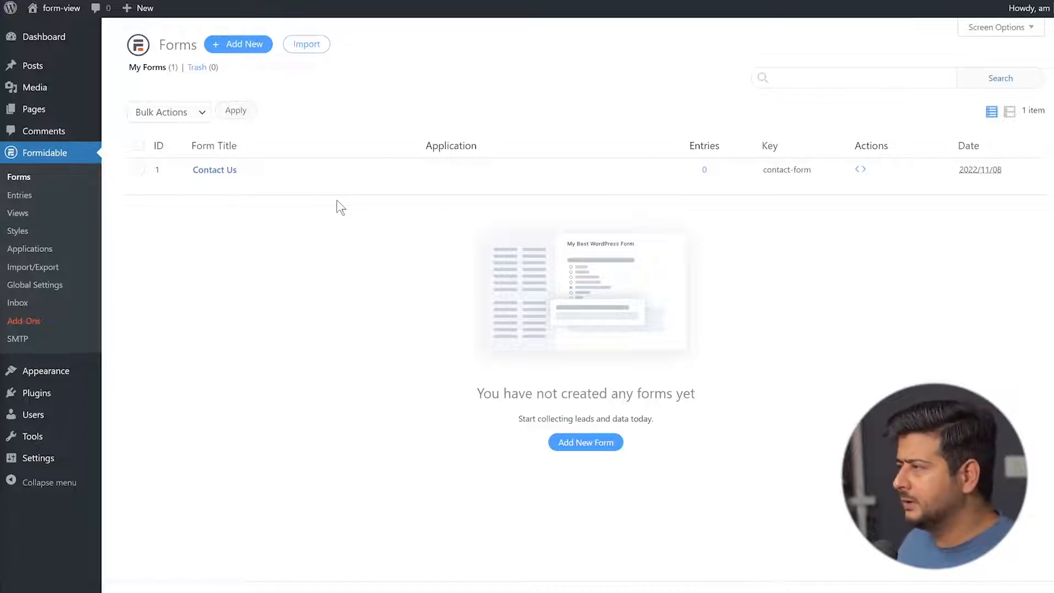
pyautogui.moveTo(196, 192)
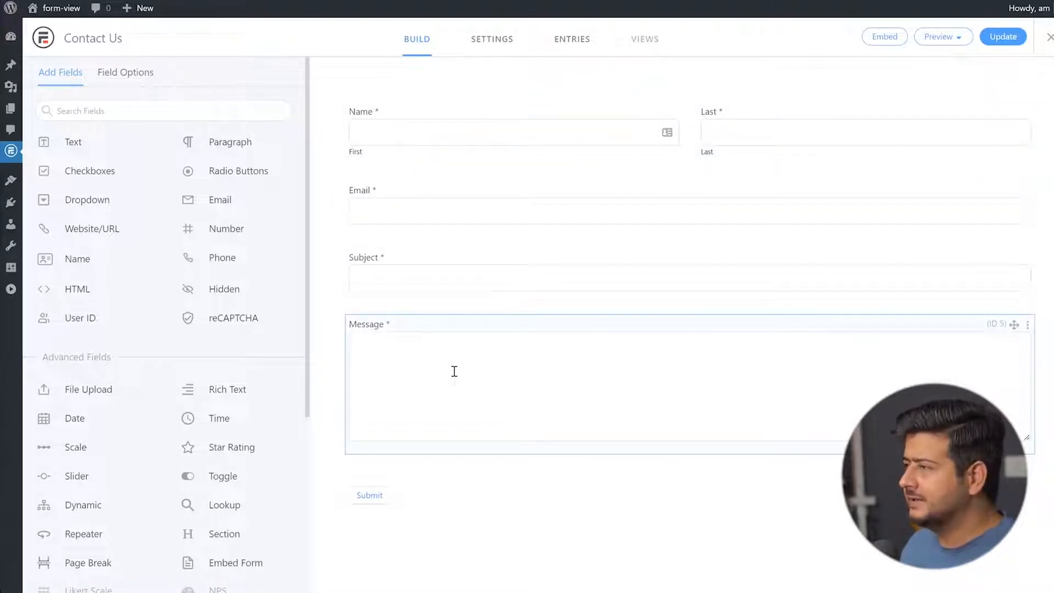
pyautogui.scroll(-5, 230, 214)
pyautogui.scroll(5, 235, 384)
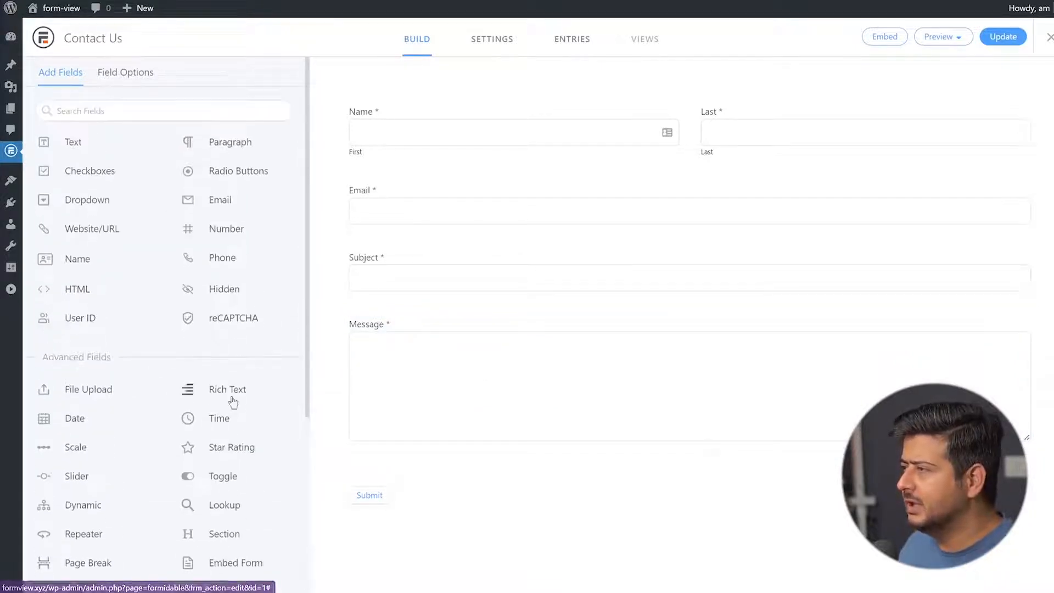
# Try adding a Text field between the Email and Subject fields, and delete it from the form.
pyautogui.moveTo(82, 150); pyautogui.dragTo(456, 241)
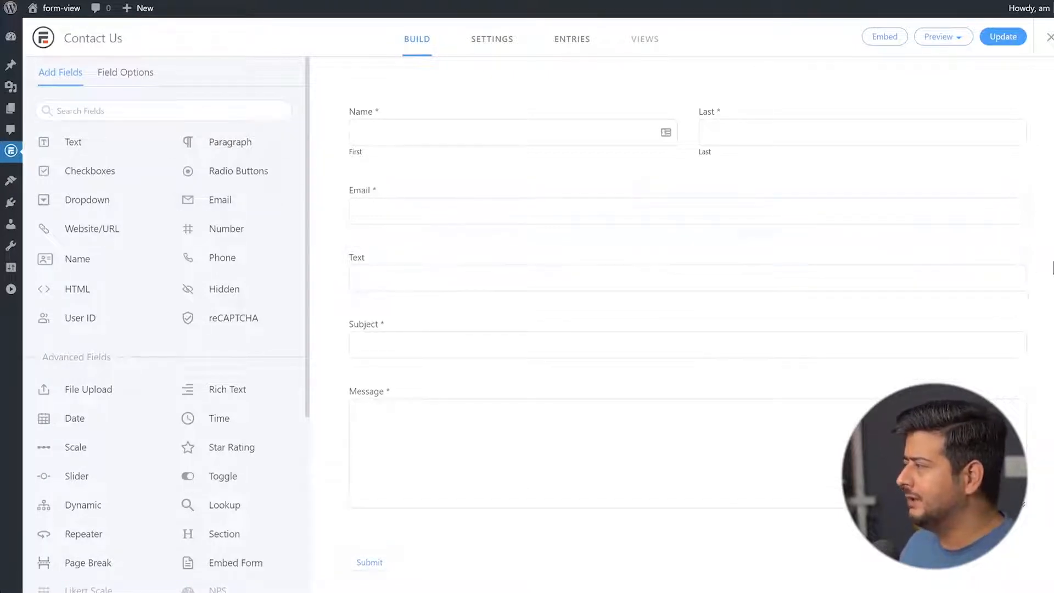
pyautogui.click(1024, 258)
pyautogui.click(1018, 275)
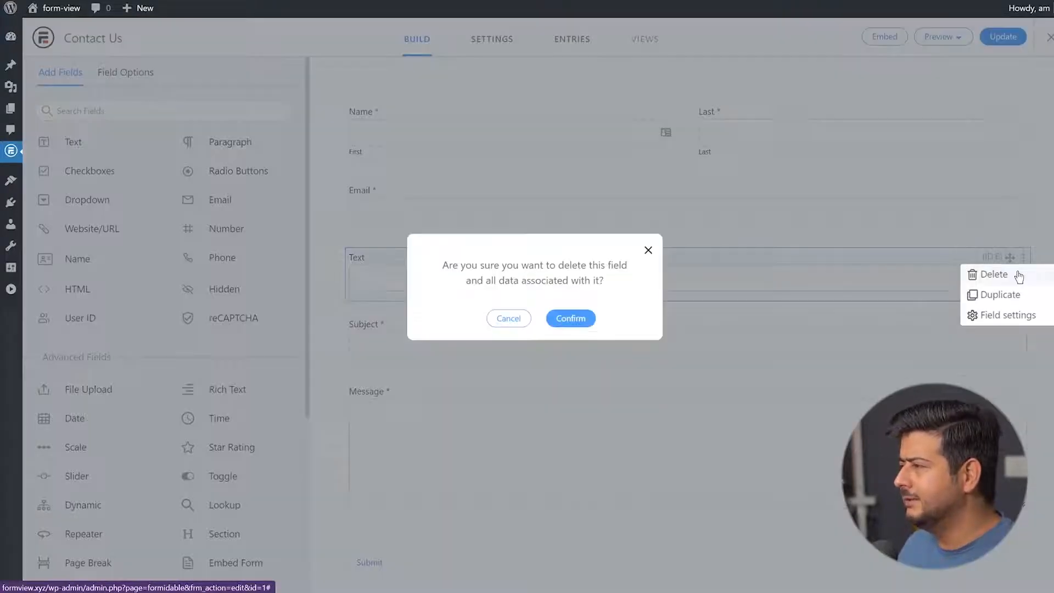
pyautogui.click(572, 319)
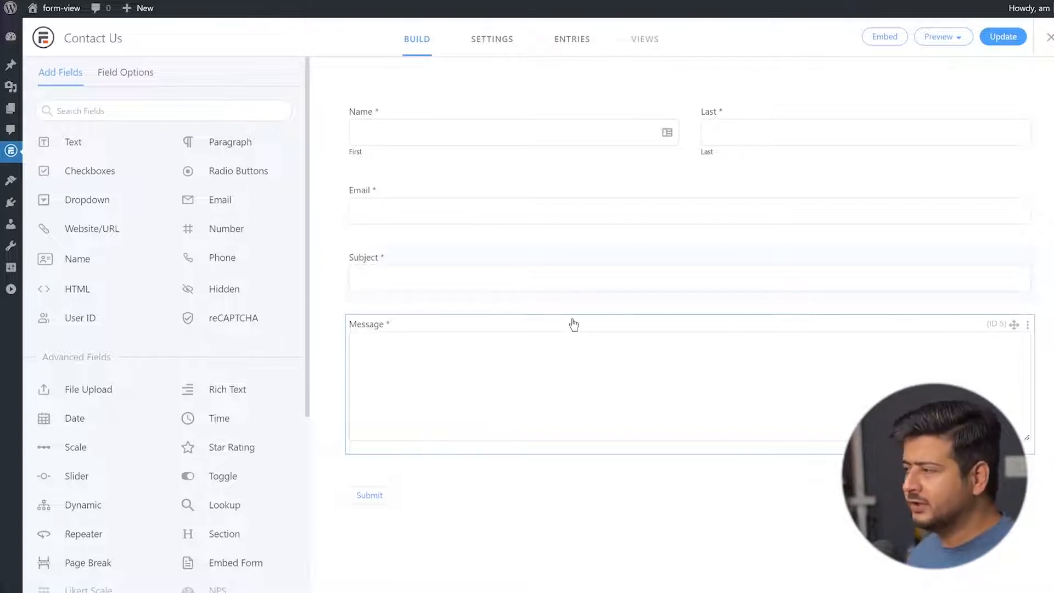
# Look through the available field types and save the Contact Us form.
pyautogui.scroll(-5, 181, 305)
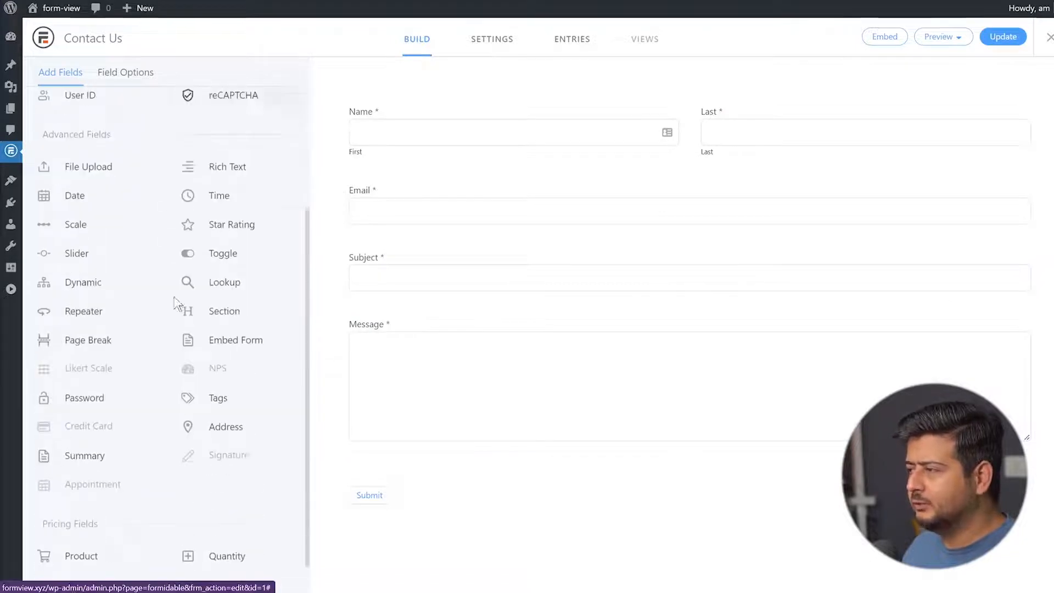
pyautogui.scroll(5, 228, 328)
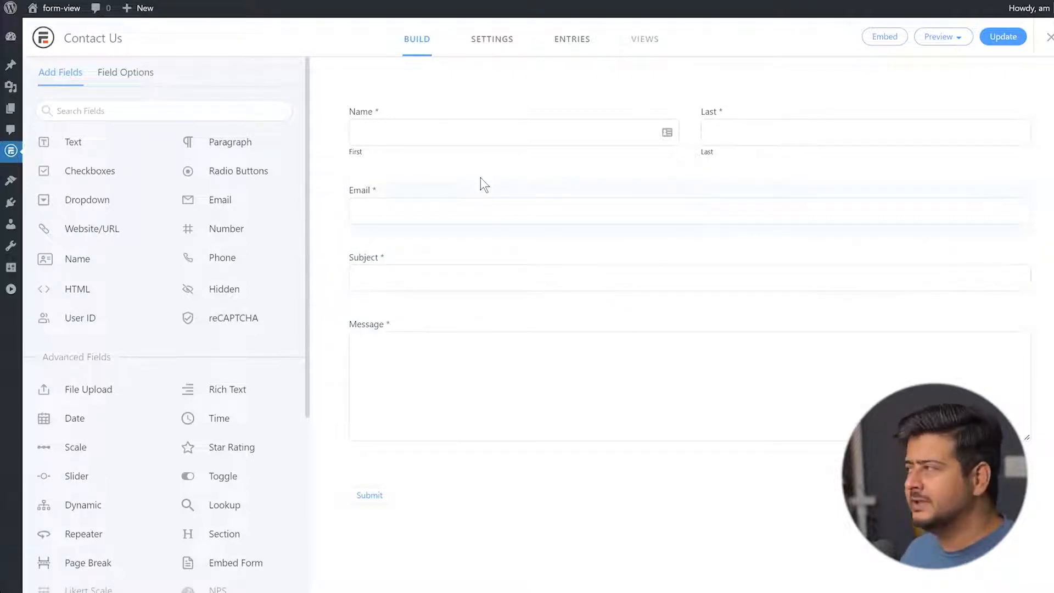
pyautogui.click(1014, 36)
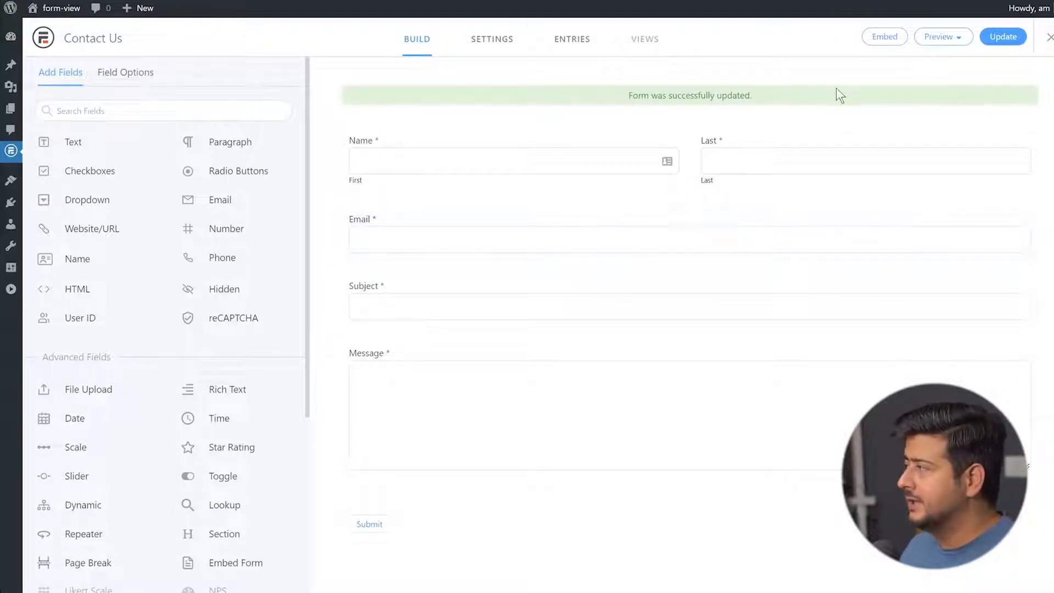
# Embed the form in a newly created page named "Contact Us".
pyautogui.click(885, 37)
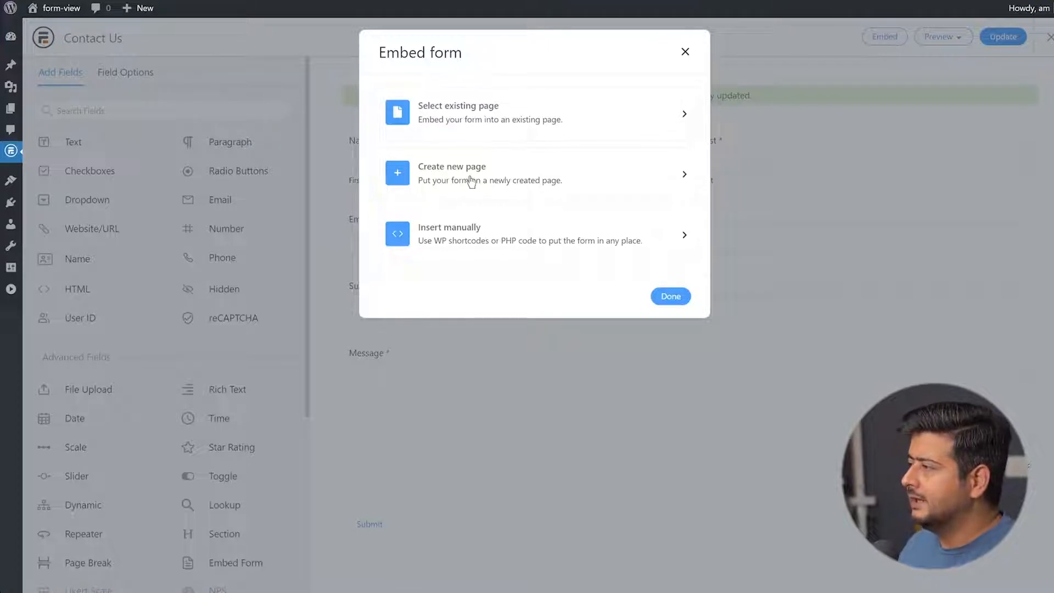
pyautogui.click(470, 177)
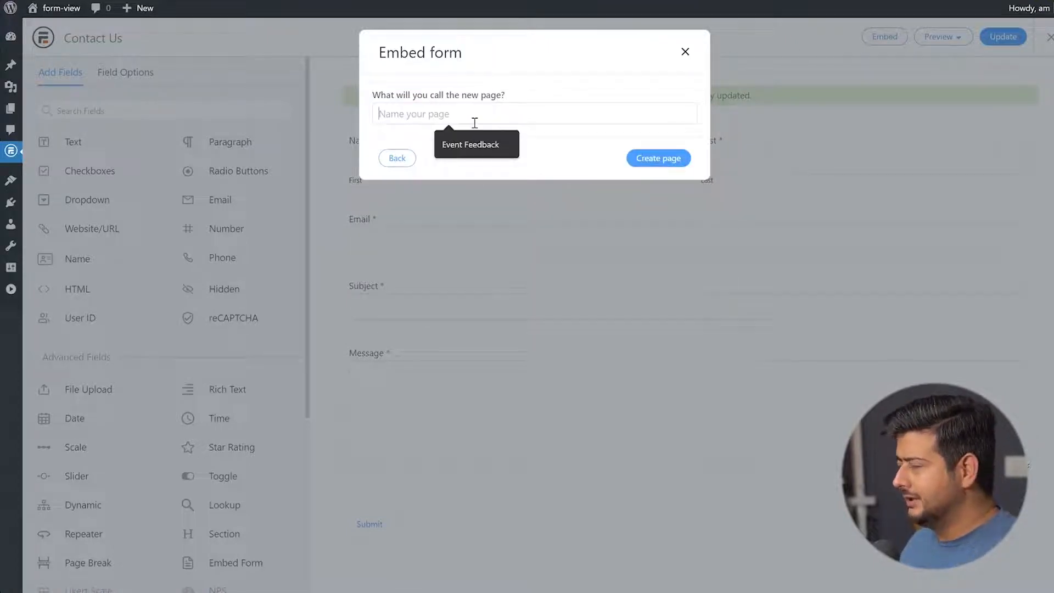
pyautogui.write('Contact Us')
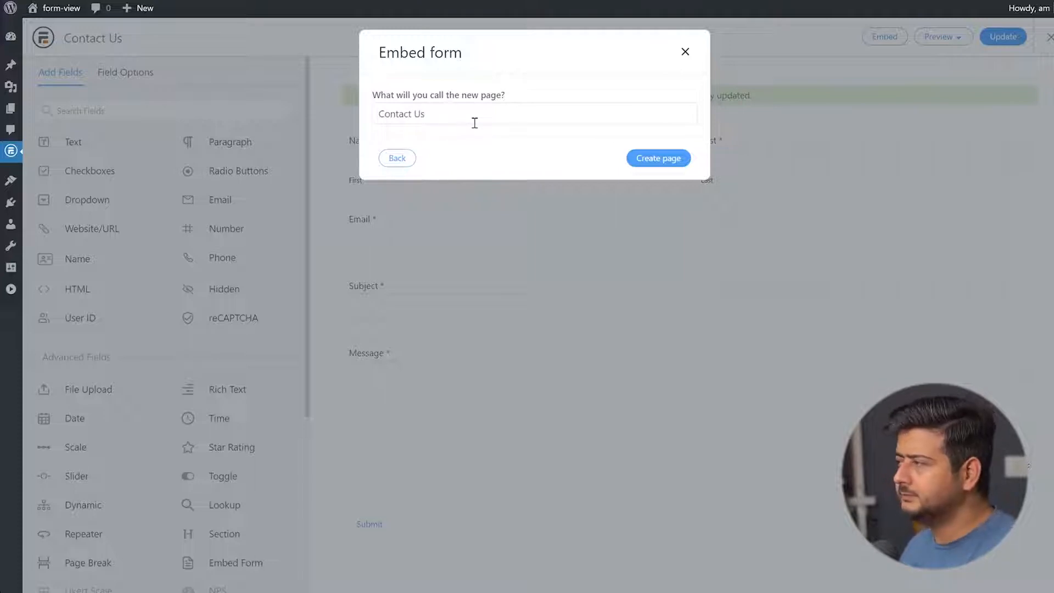
pyautogui.click(648, 158)
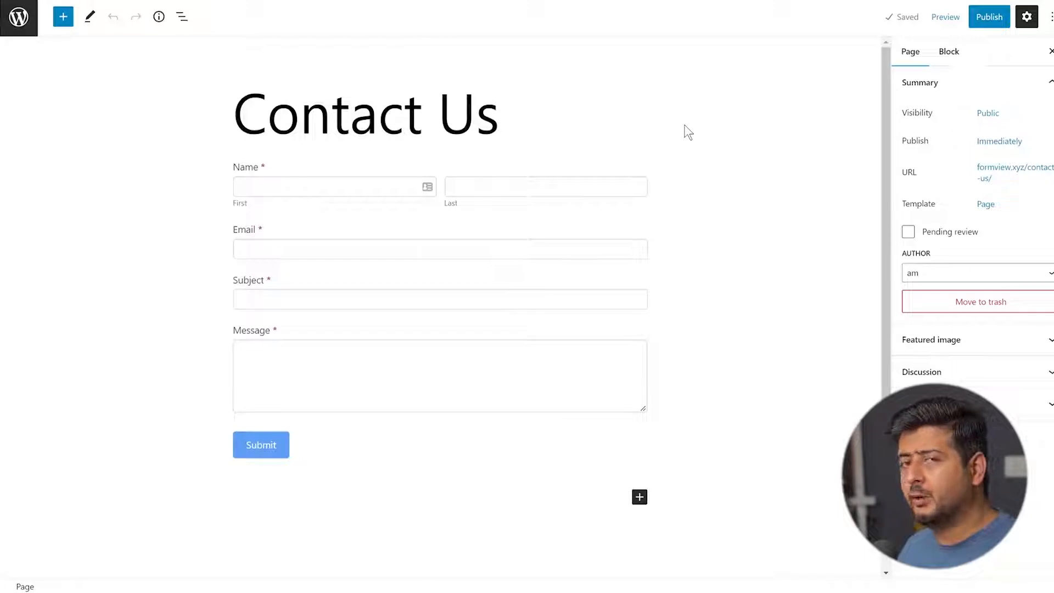
# Publish the new Contact Us page containing the embedded form.
pyautogui.click(985, 18)
pyautogui.click(947, 18)
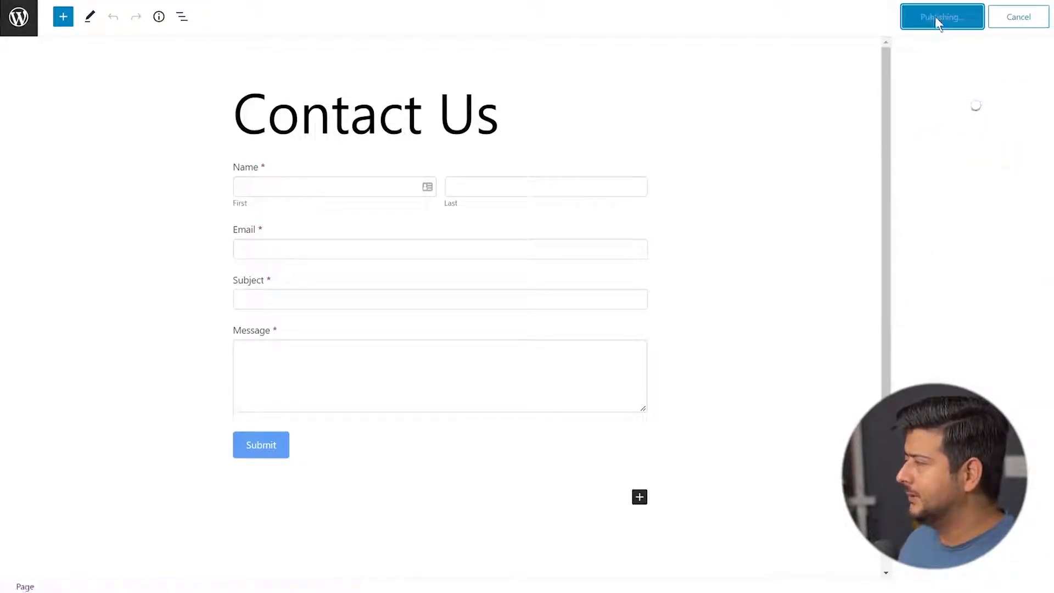
pyautogui.click(945, 156)
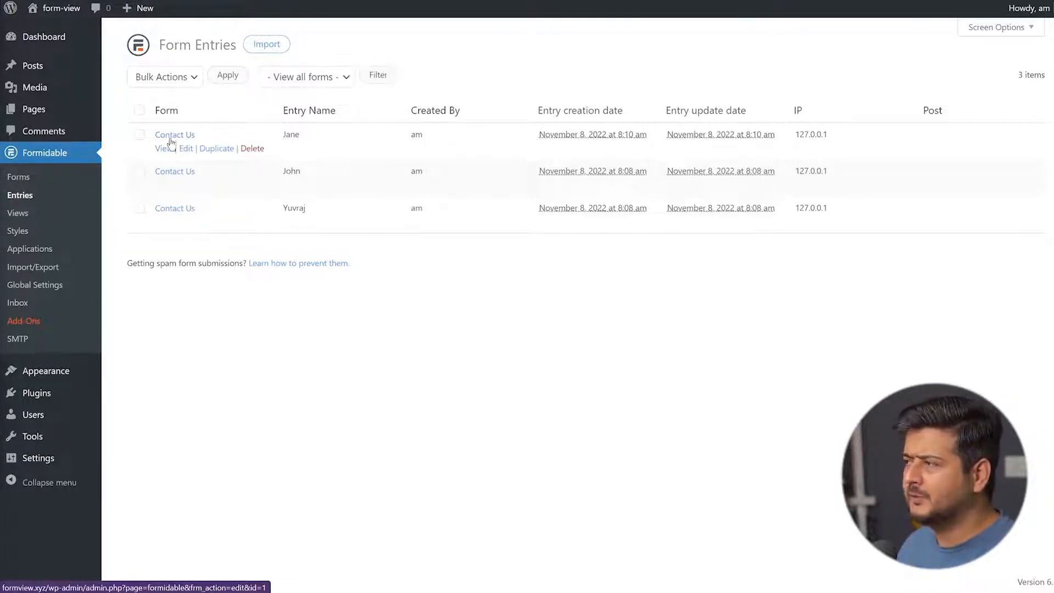
# View the details of the earliest Contact Us entry, and check the form's builder sections.
pyautogui.click(170, 227)
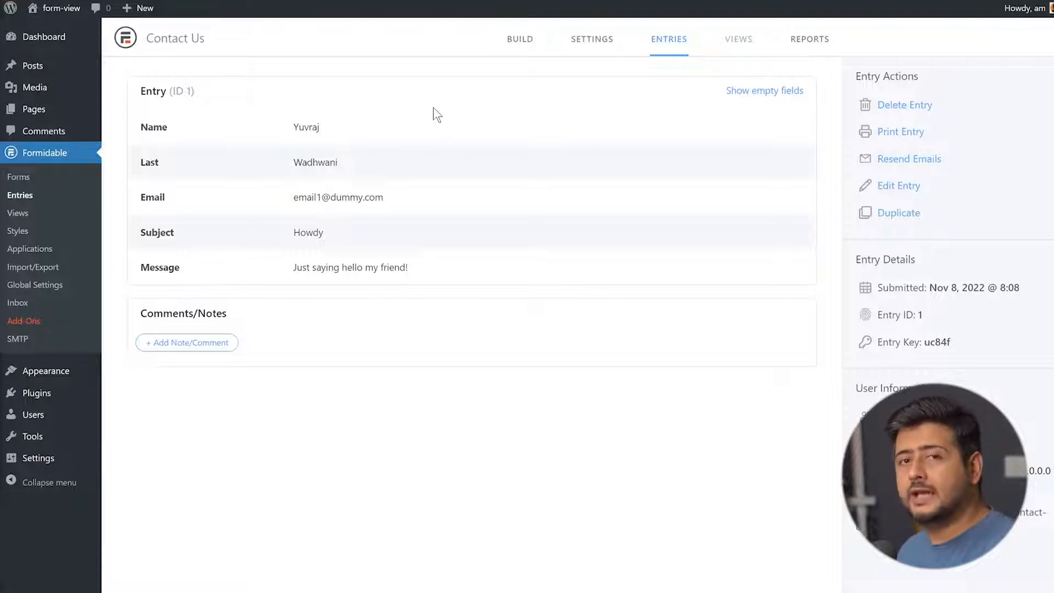
pyautogui.click(19, 178)
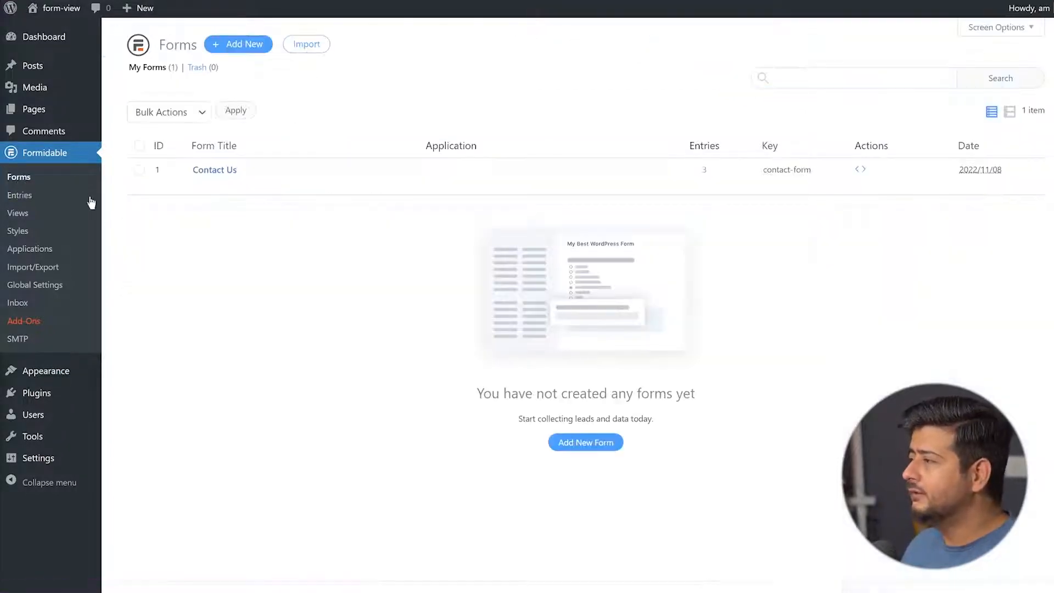
pyautogui.click(198, 184)
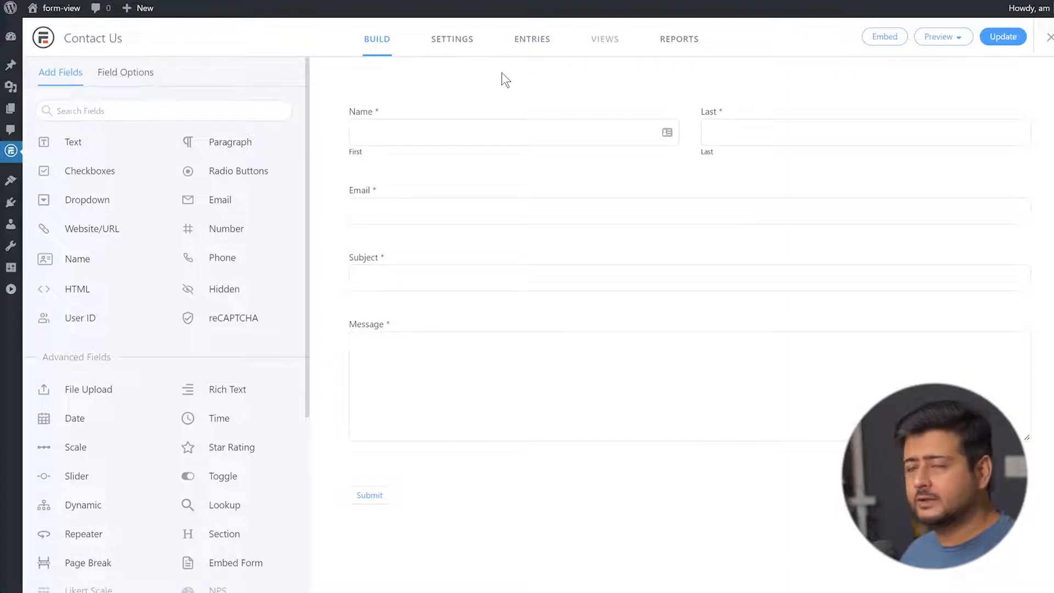
pyautogui.click(1050, 37)
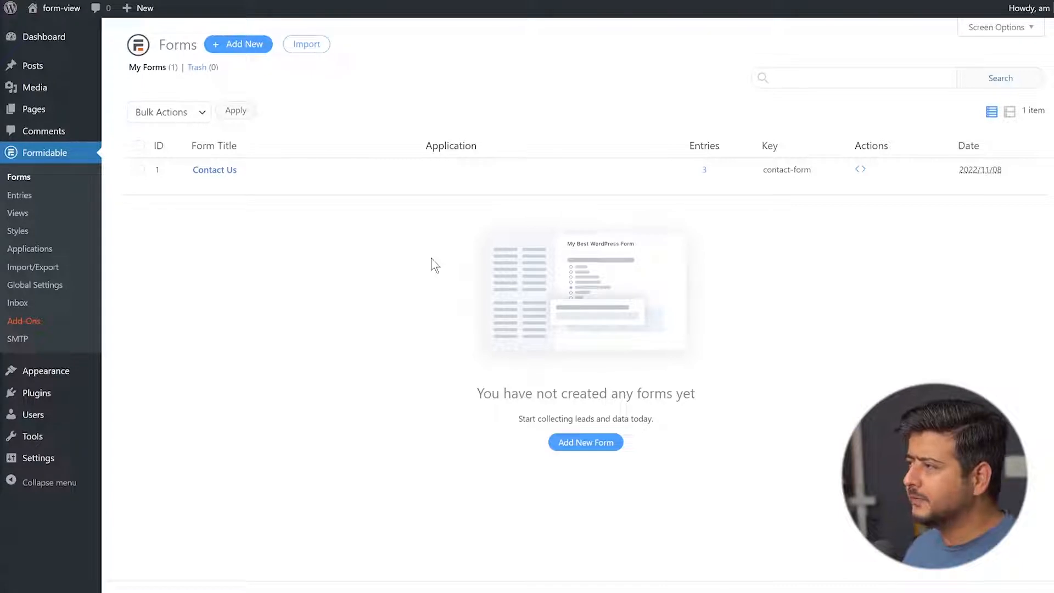
# Find the Visual Views add-on among the Formidable add-ons and activate it.
pyautogui.click(33, 324)
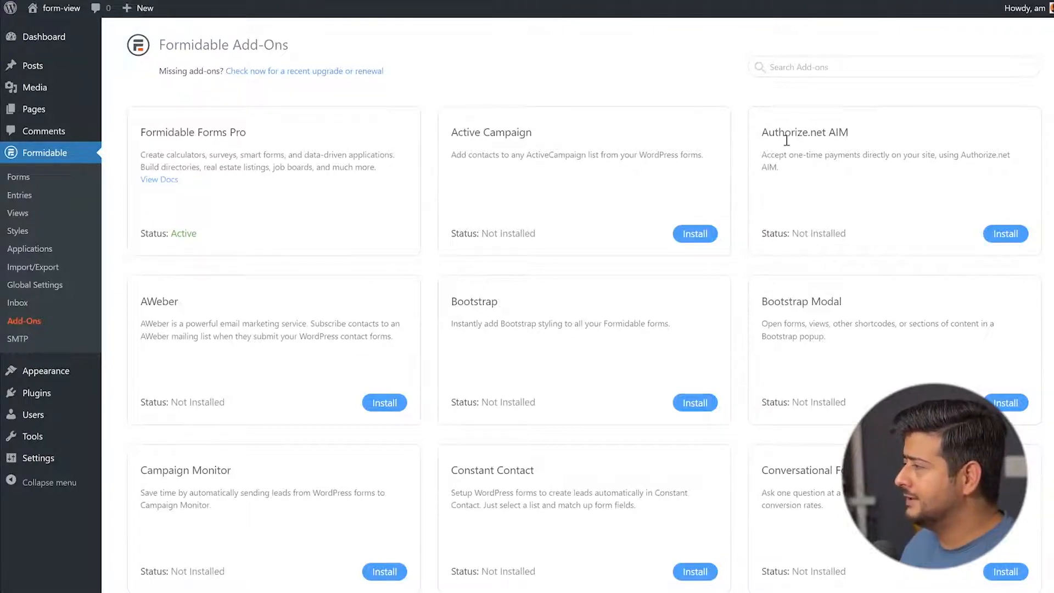
pyautogui.scroll(-12, 761, 149)
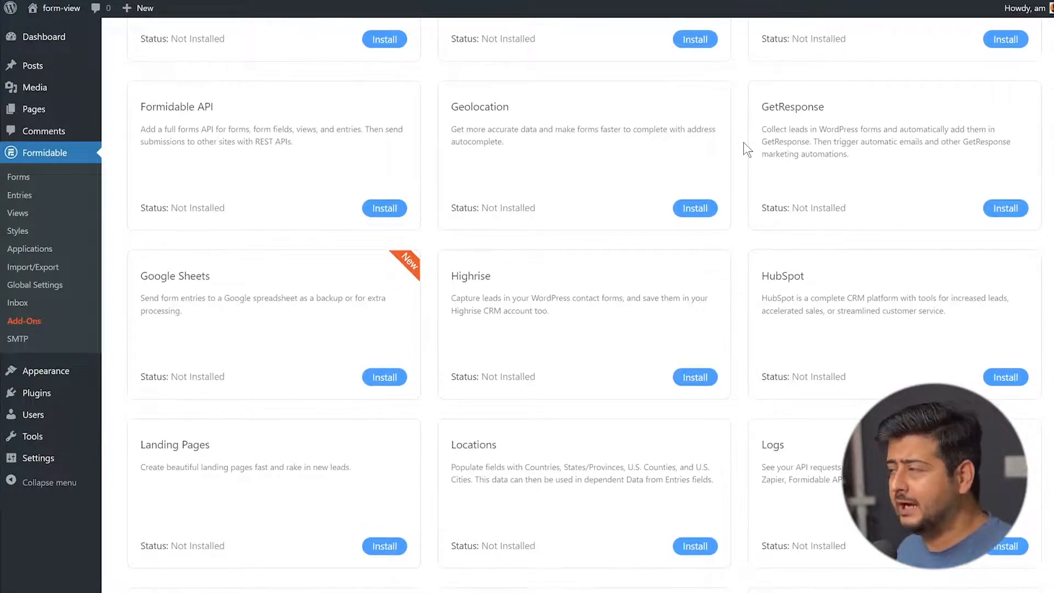
pyautogui.scroll(-4, 743, 146)
pyautogui.scroll(-1, 744, 146)
pyautogui.scroll(5, 740, 158)
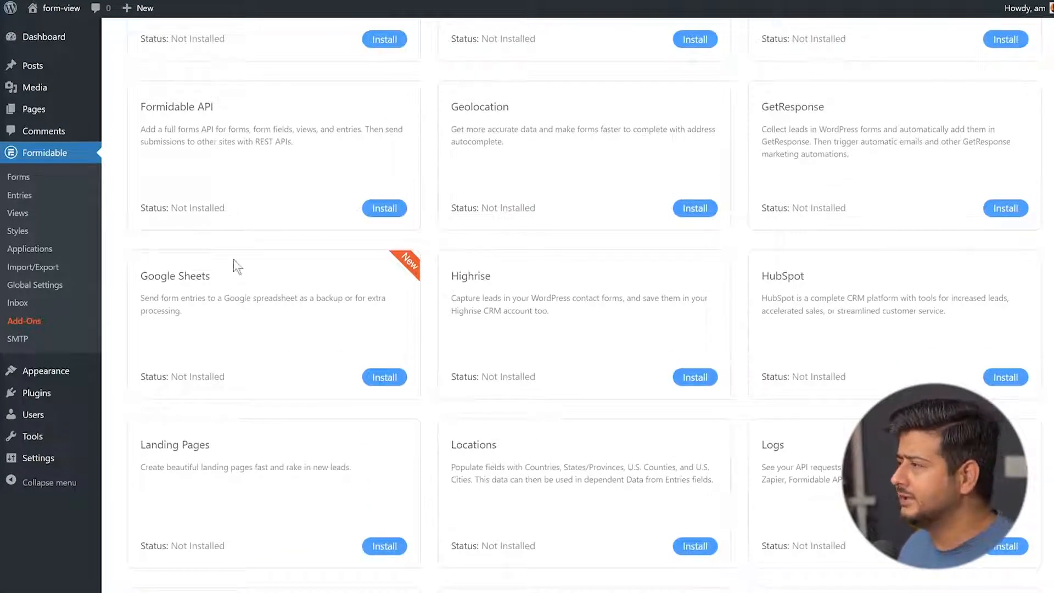
pyautogui.scroll(-5, 560, 188)
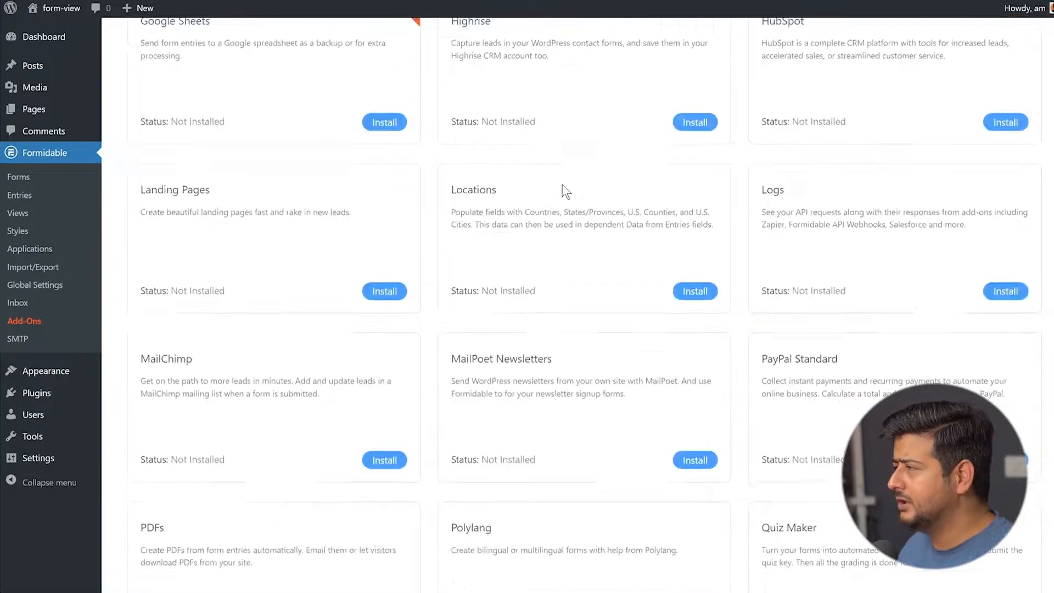
pyautogui.scroll(-4, 185, 214)
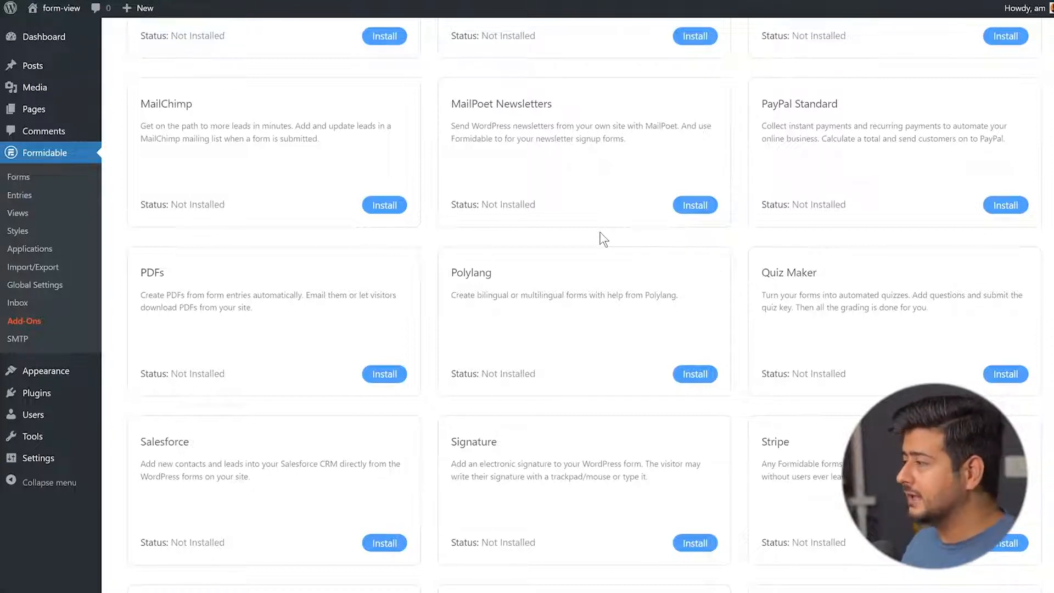
pyautogui.scroll(-10, 438, 230)
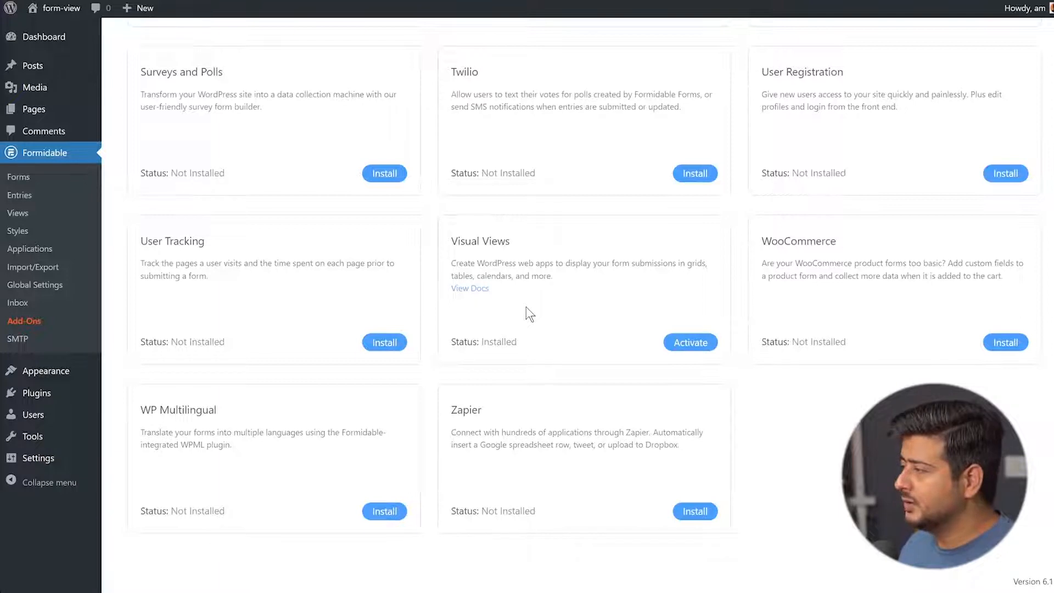
pyautogui.click(687, 345)
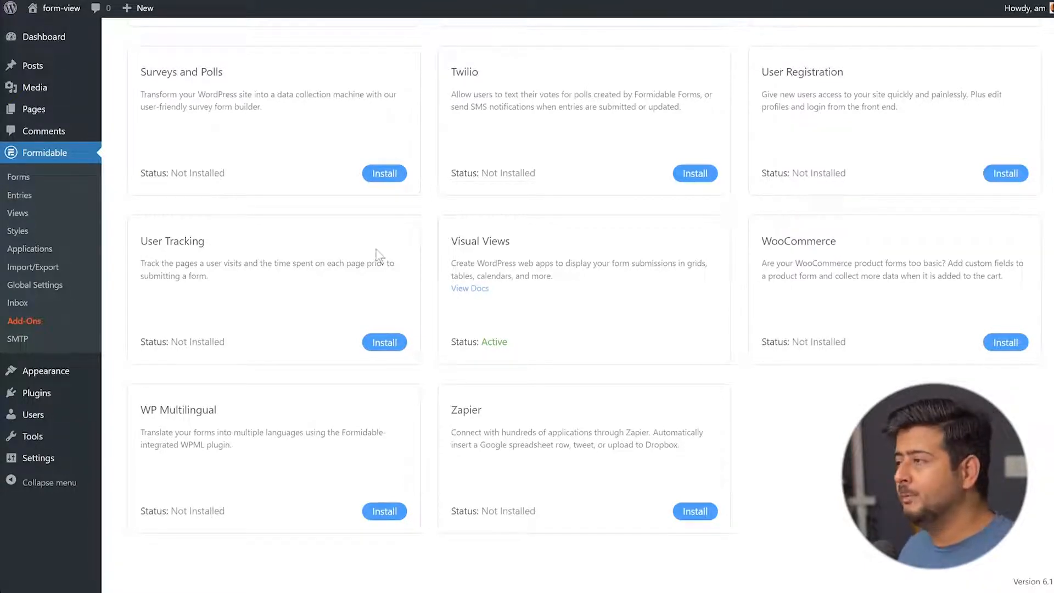
# Open the Contact Us form for editing and go to its list of views.
pyautogui.click(48, 182)
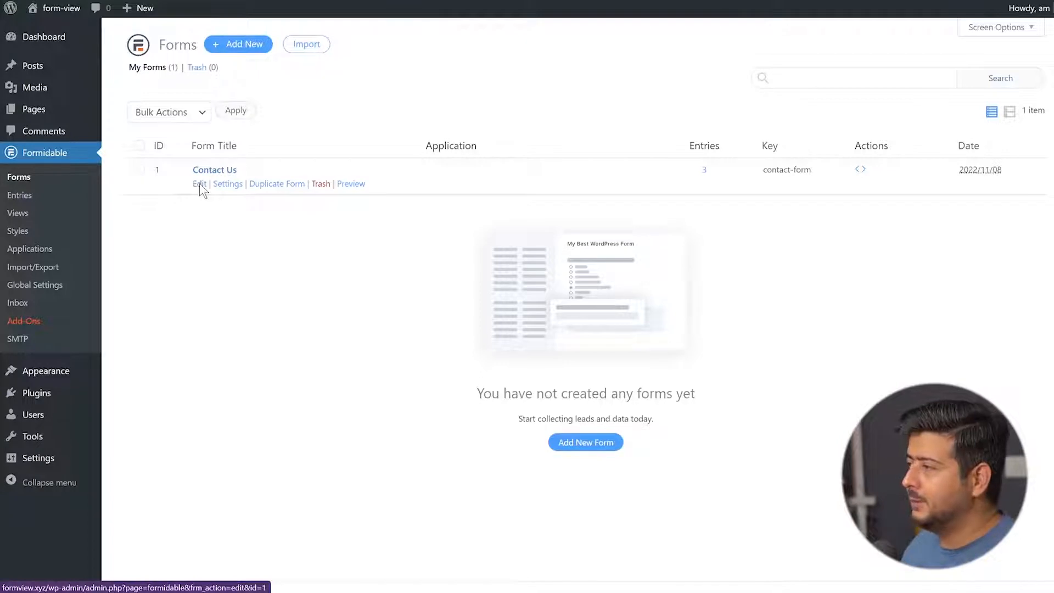
pyautogui.click(199, 183)
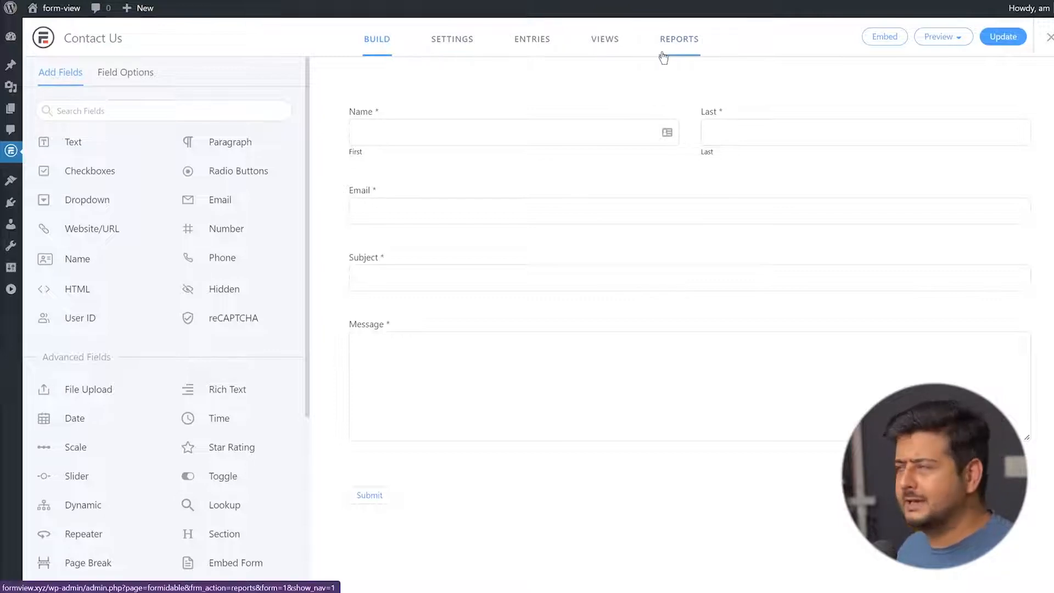
pyautogui.click(599, 51)
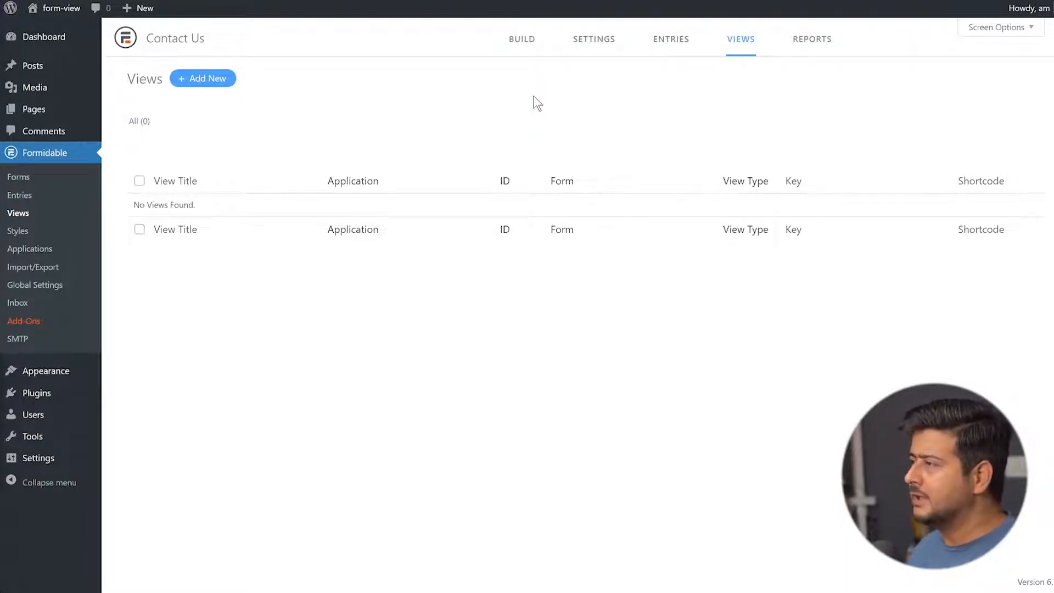
# Add a new view of the Table type named "Contact Us Table" and proceed to its column selection.
pyautogui.click(221, 85)
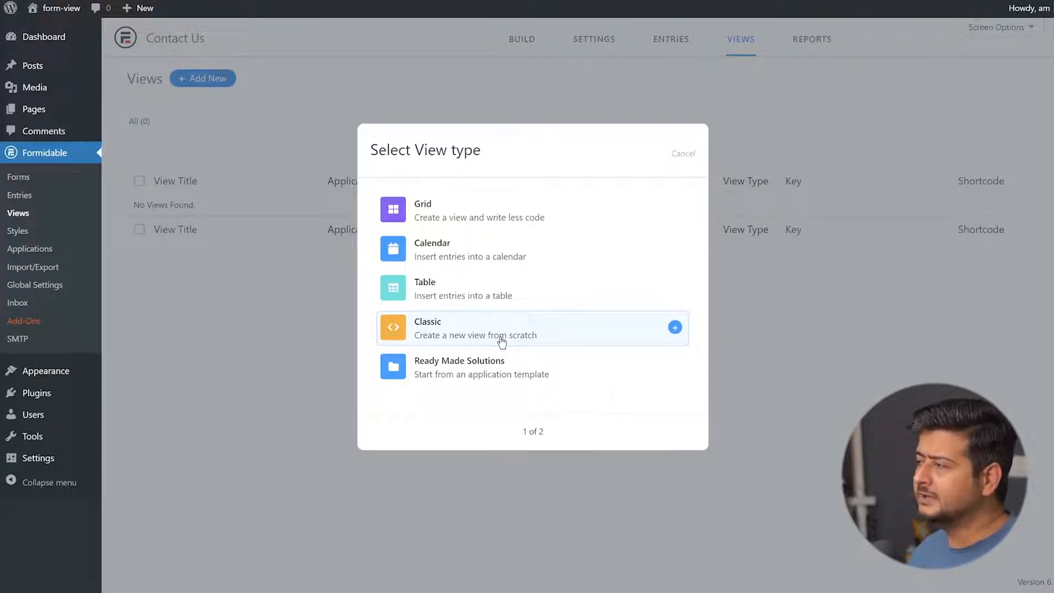
pyautogui.click(458, 299)
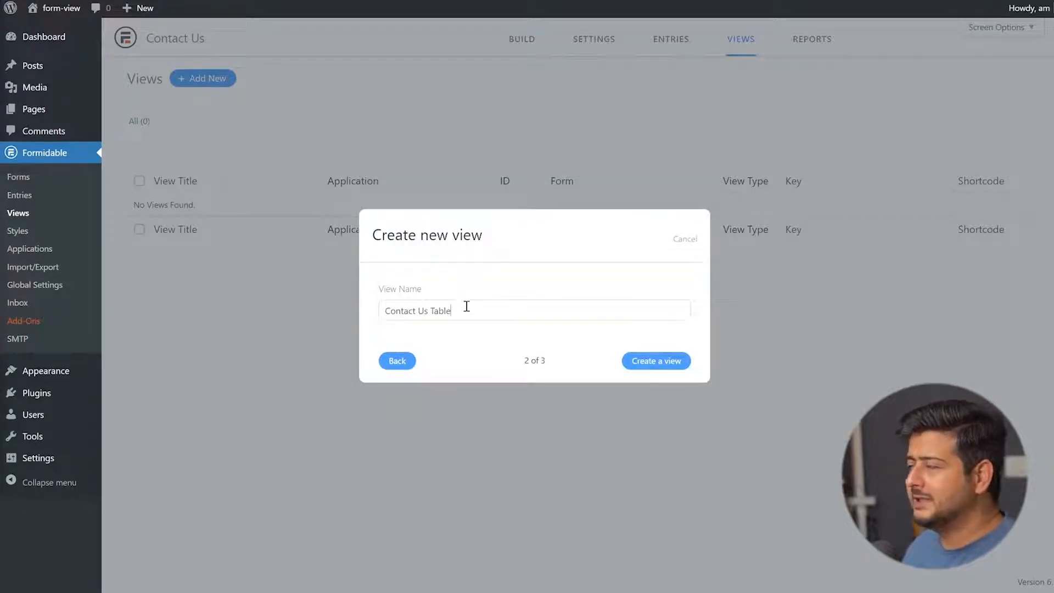
pyautogui.click(658, 361)
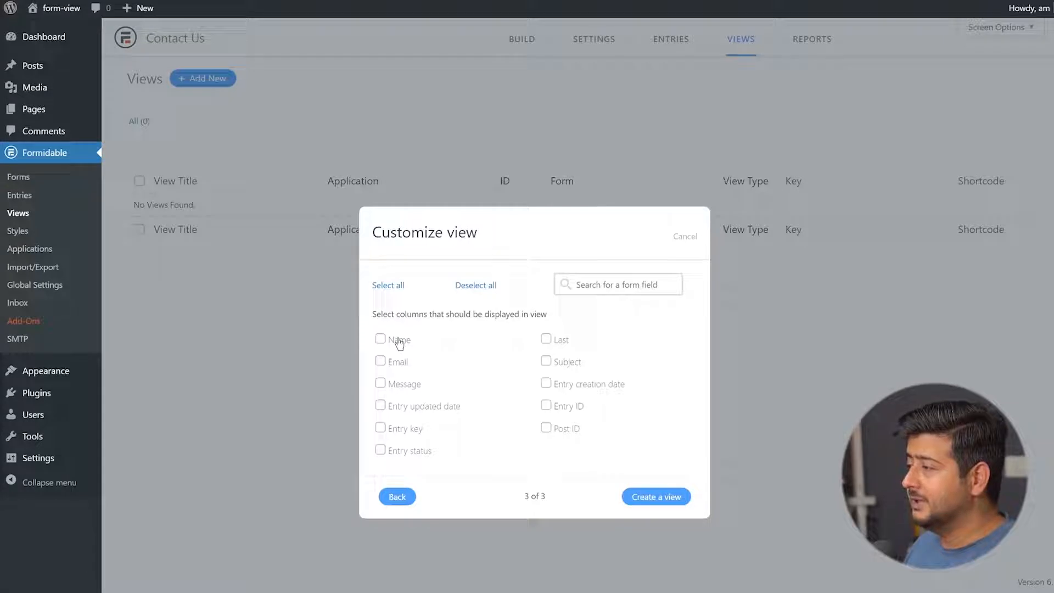
# Choose the Name, Email, Message and Subject columns for the table and create the view.
pyautogui.click(399, 342)
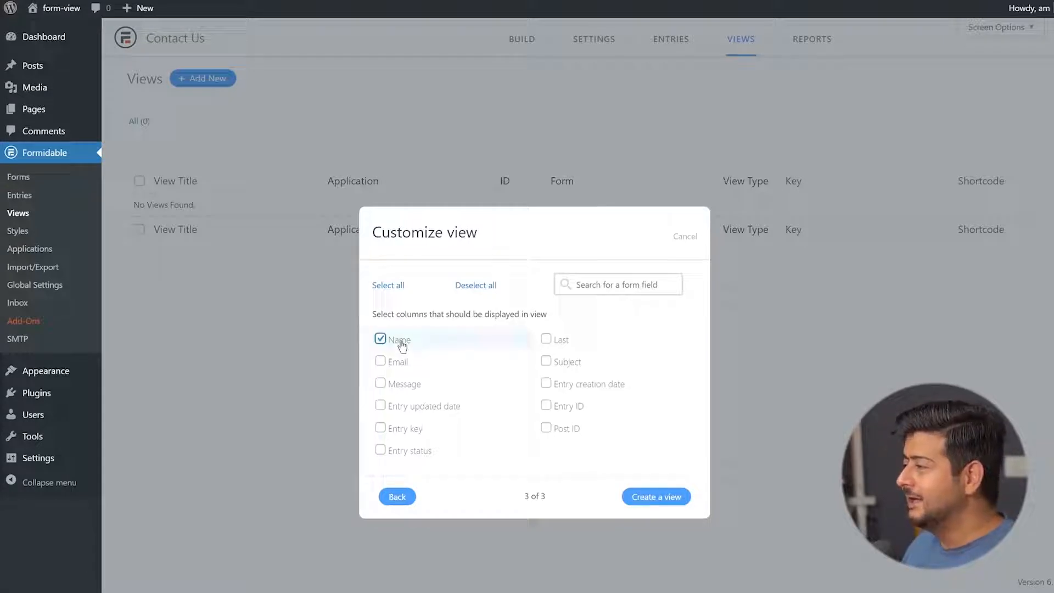
pyautogui.click(404, 363)
pyautogui.click(408, 387)
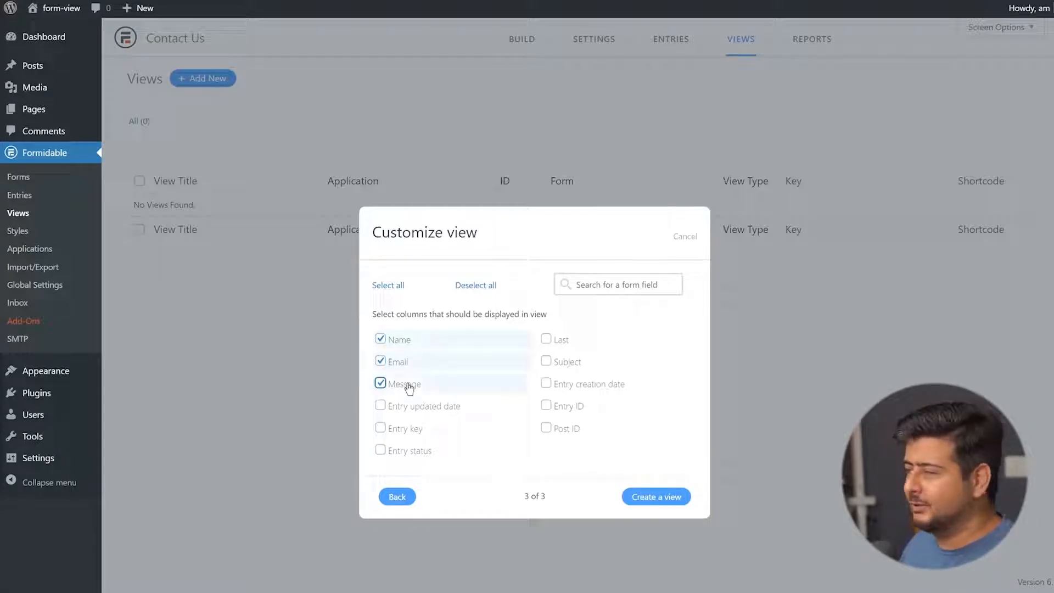
pyautogui.click(561, 364)
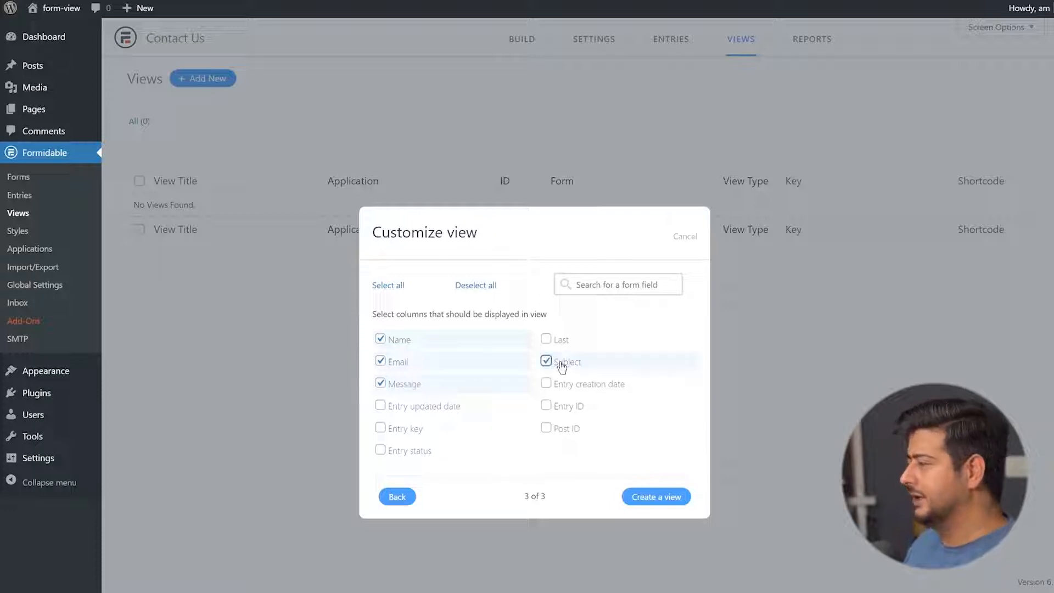
pyautogui.click(656, 496)
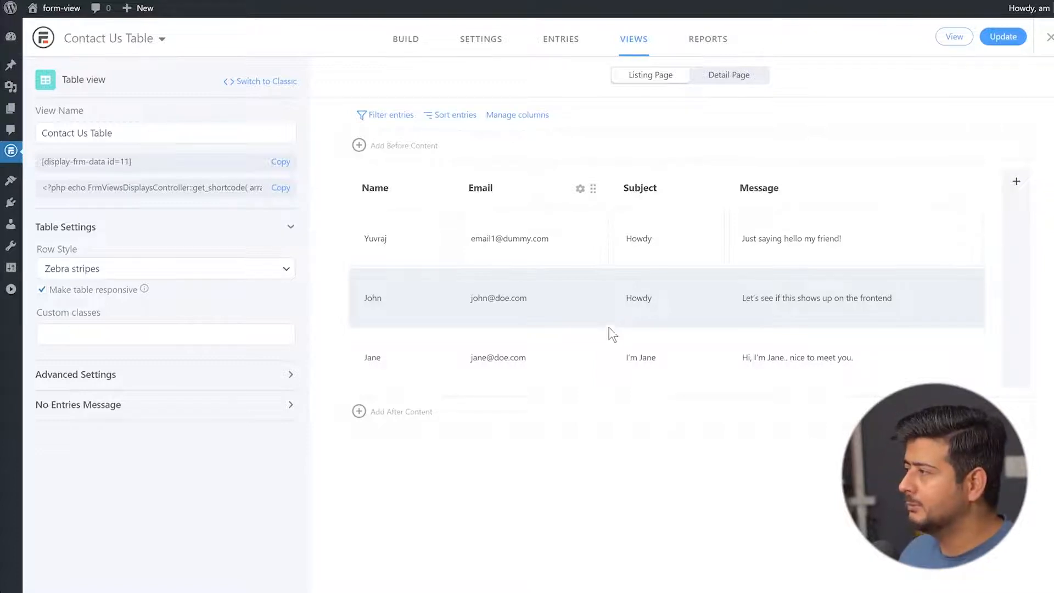
# Replace the table's Email column with Entry creation date and move that column in front of Name.
pyautogui.click(538, 117)
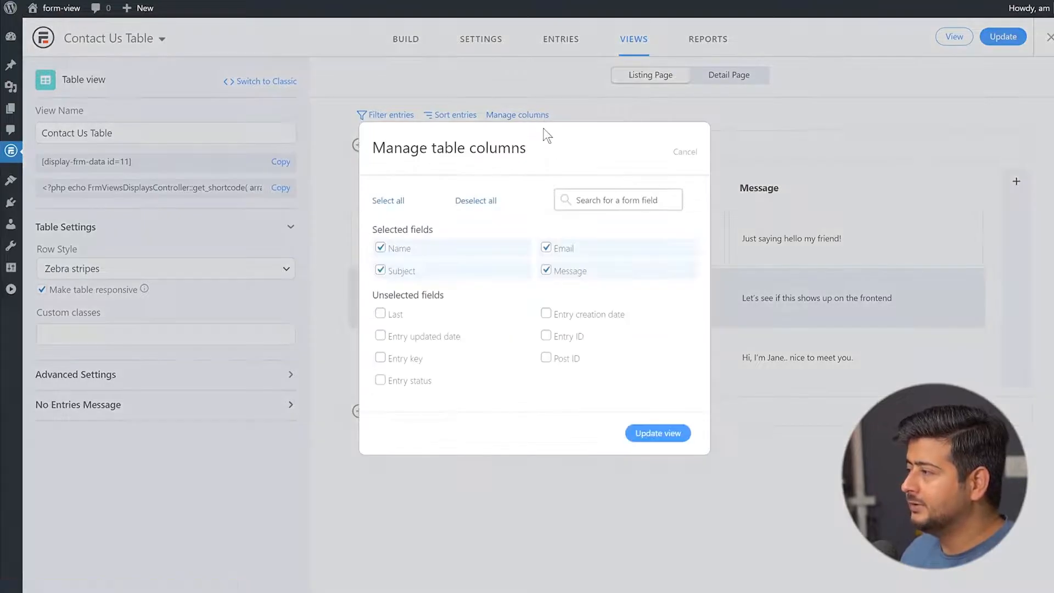
pyautogui.click(547, 248)
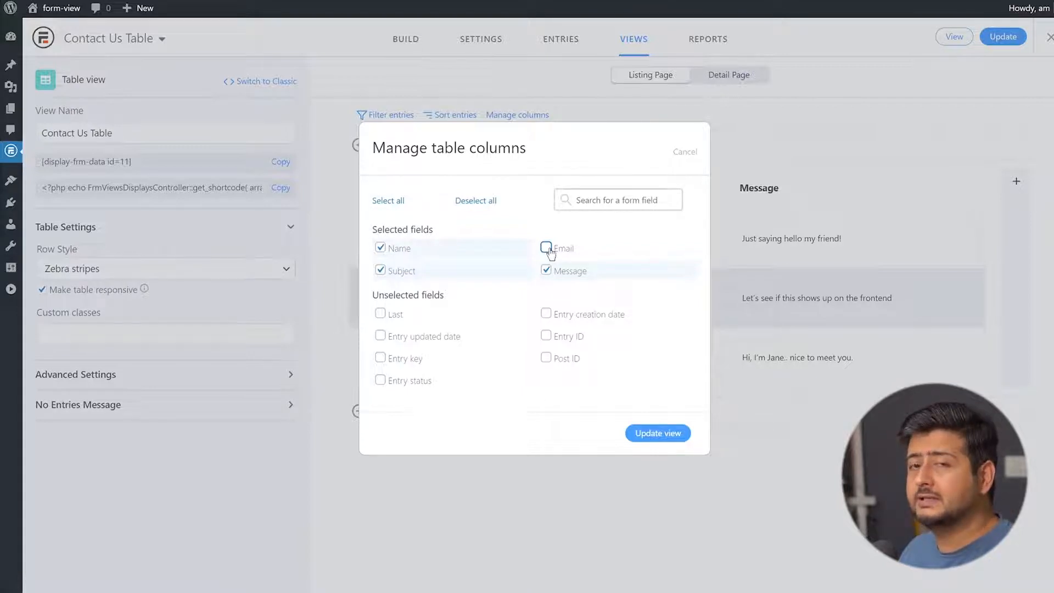
pyautogui.click(546, 313)
pyautogui.click(655, 433)
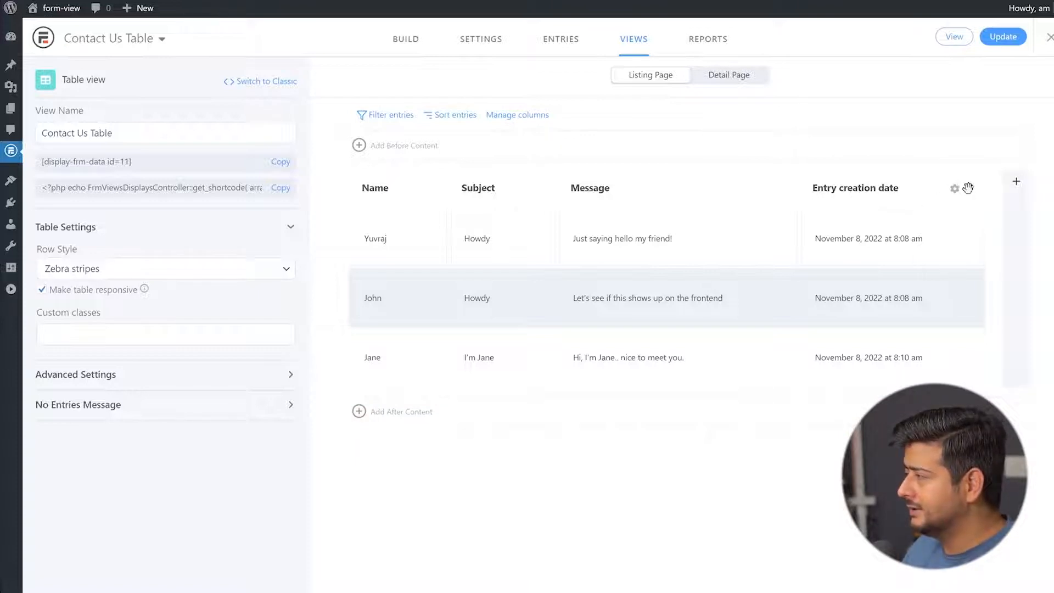
pyautogui.moveTo(967, 188); pyautogui.dragTo(365, 196)
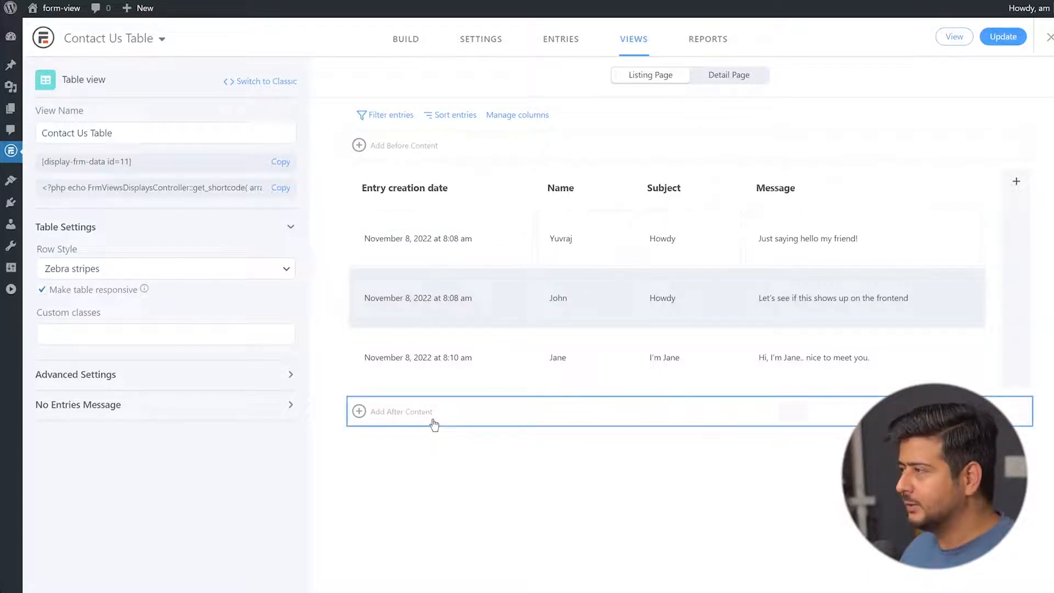
# Add the before-content text "These are all user responses from the contact form" formatted as Heading 4, and update the view.
pyautogui.click(418, 150)
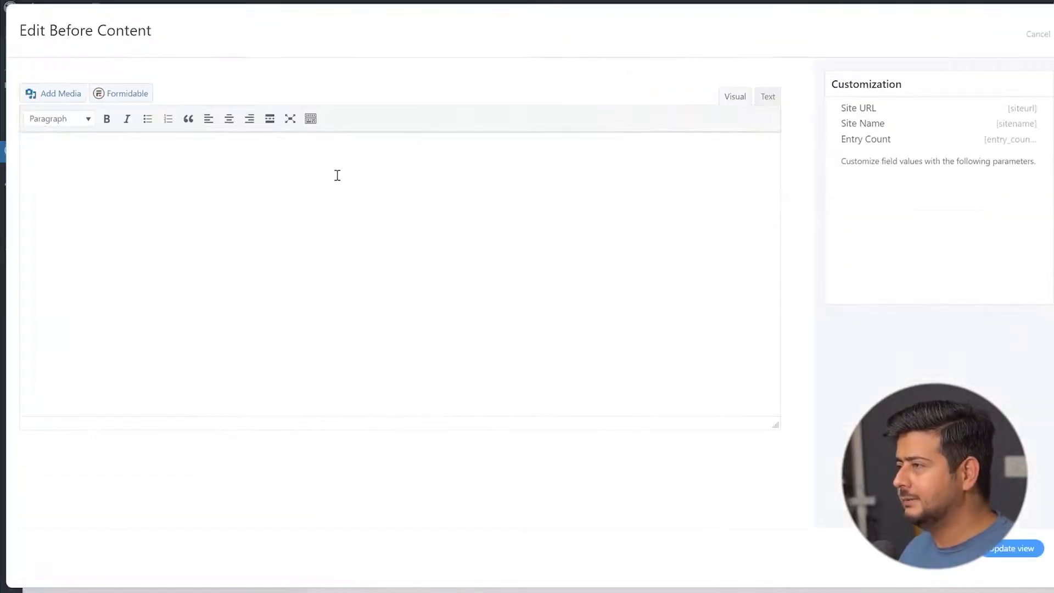
pyautogui.write('The')
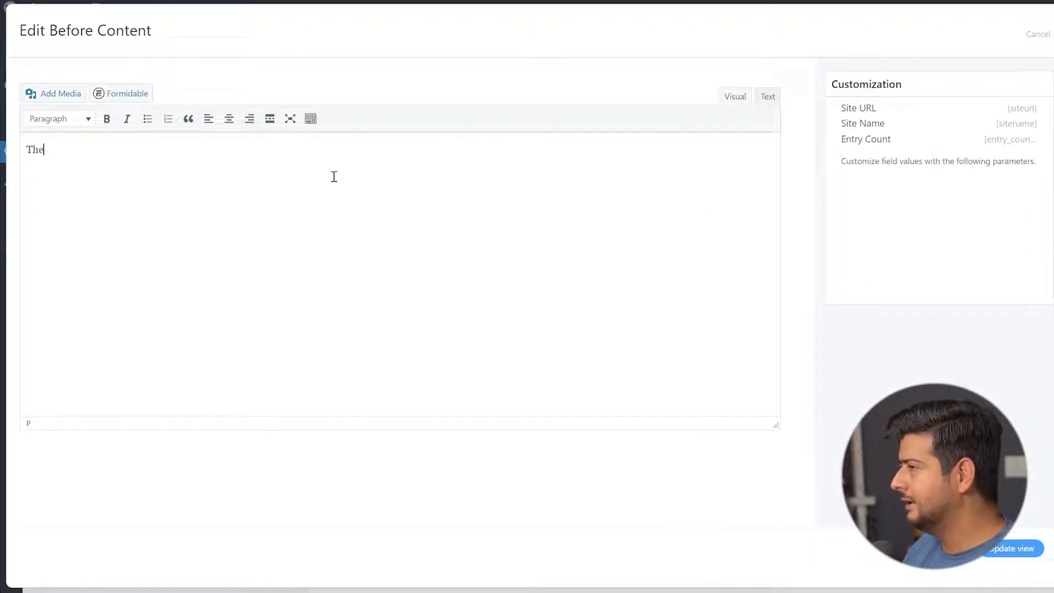
pyautogui.write('se are all user')
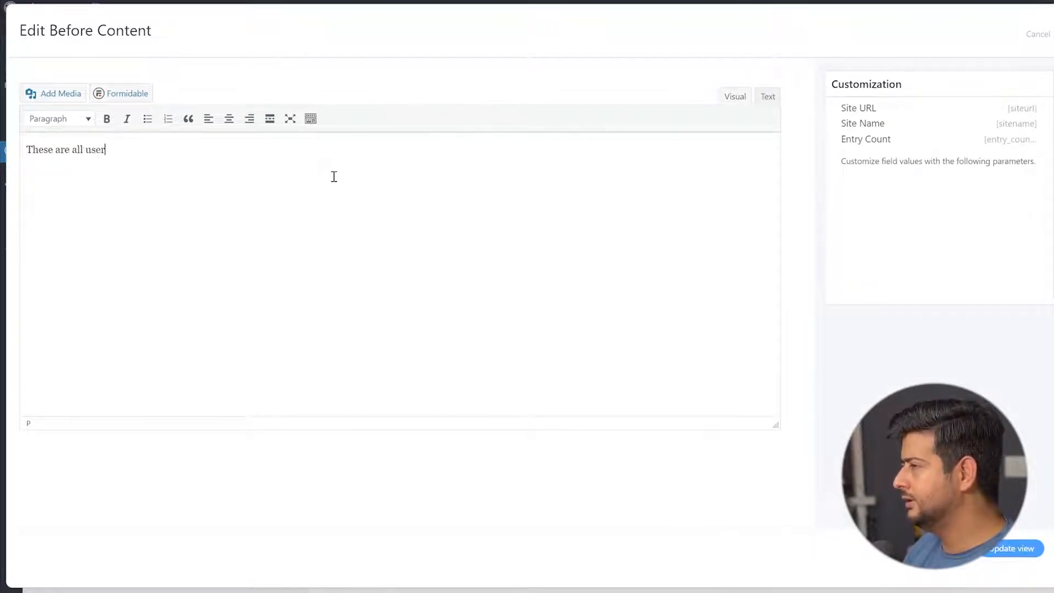
pyautogui.write(' responses from t')
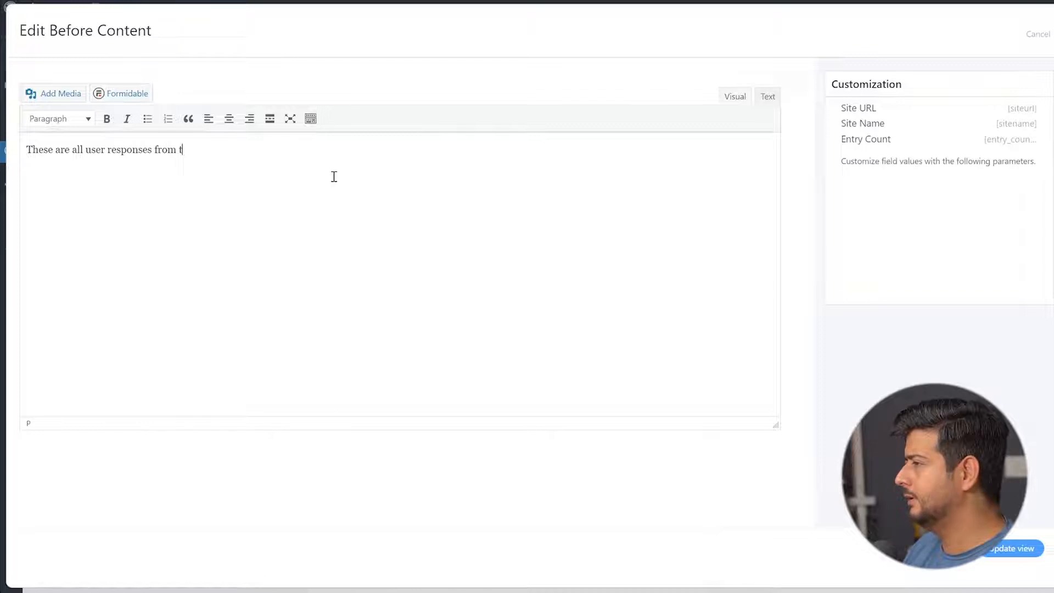
pyautogui.write('he contact form')
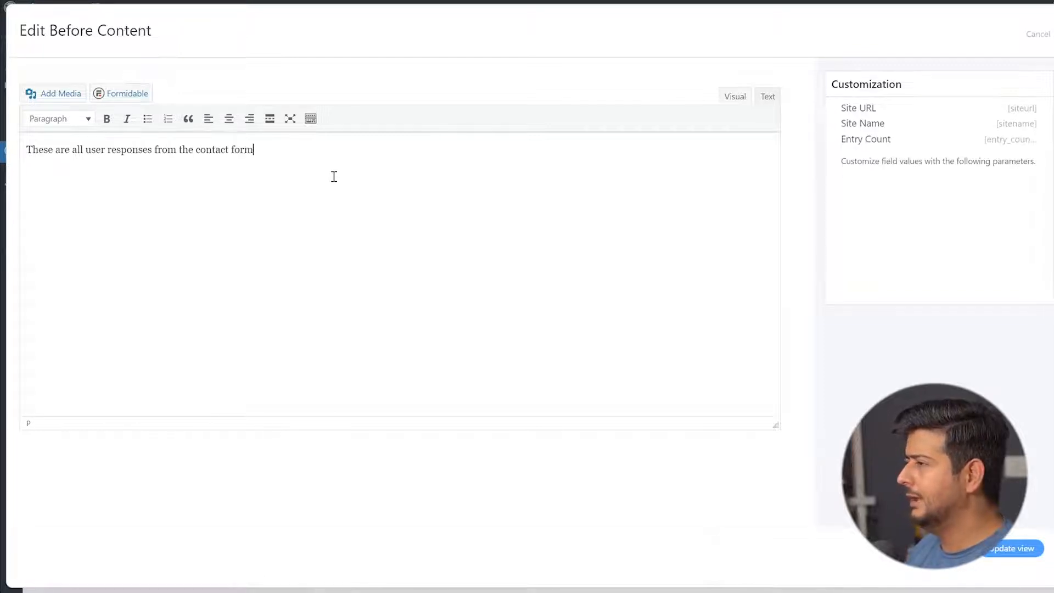
pyautogui.moveTo(334, 176); pyautogui.dragTo(53, 110)
pyautogui.click(51, 118)
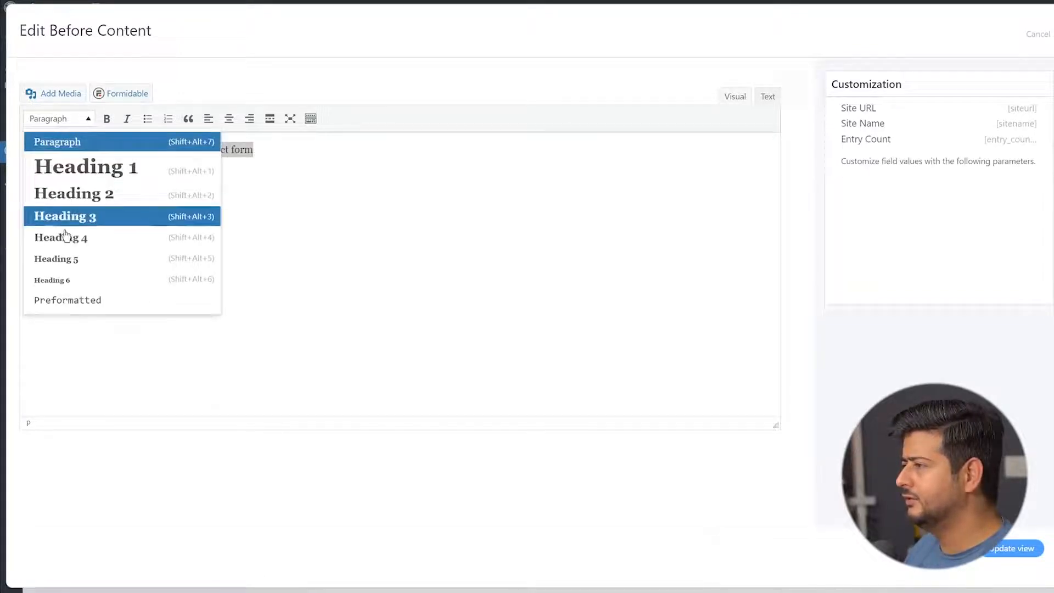
pyautogui.click(61, 239)
pyautogui.click(1012, 548)
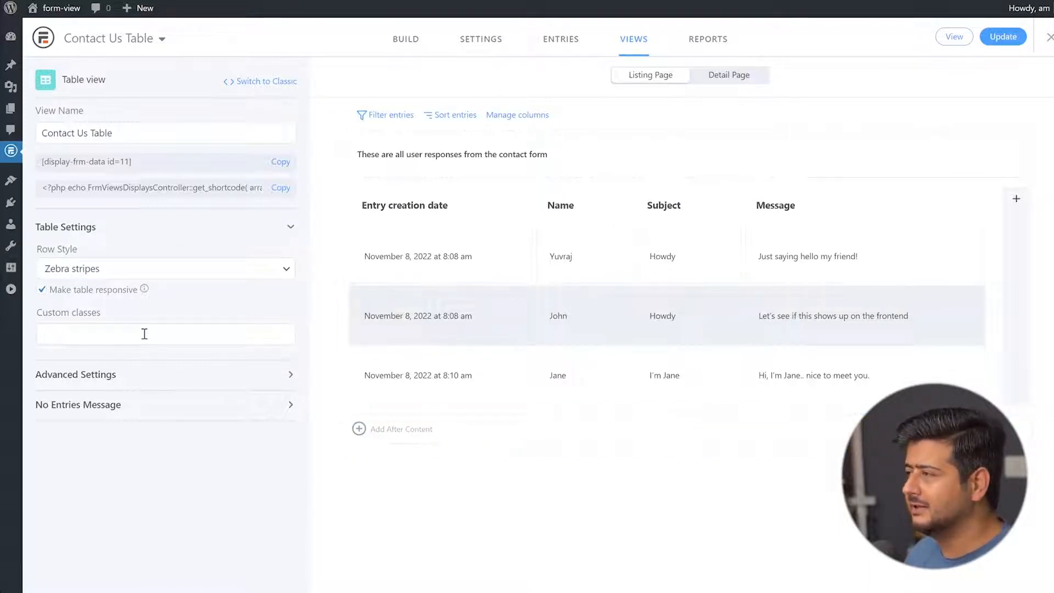
# Check the row style choices for the table and look into the view's advanced settings.
pyautogui.click(277, 273)
pyautogui.click(277, 273)
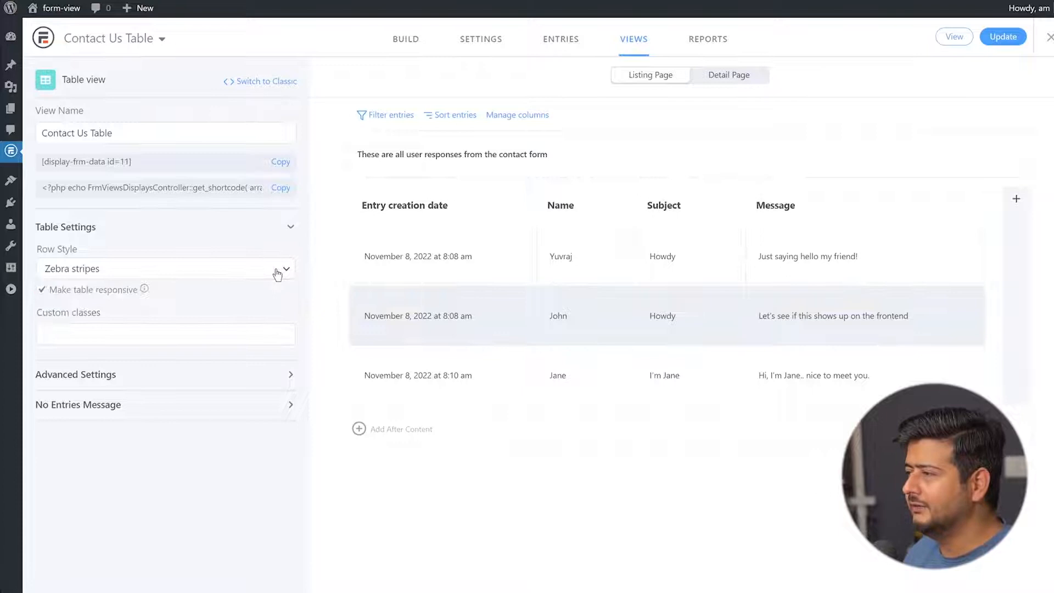
pyautogui.click(266, 388)
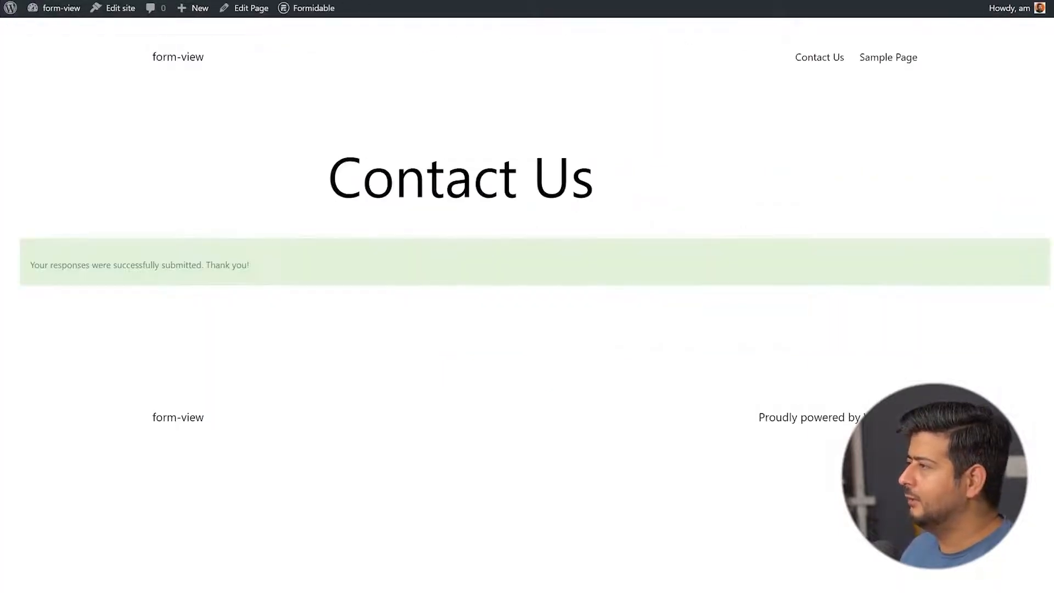
# Go to the site's dashboard and create a new page titled "Contact Form Entries".
pyautogui.moveTo(61, 8)
pyautogui.click(64, 30)
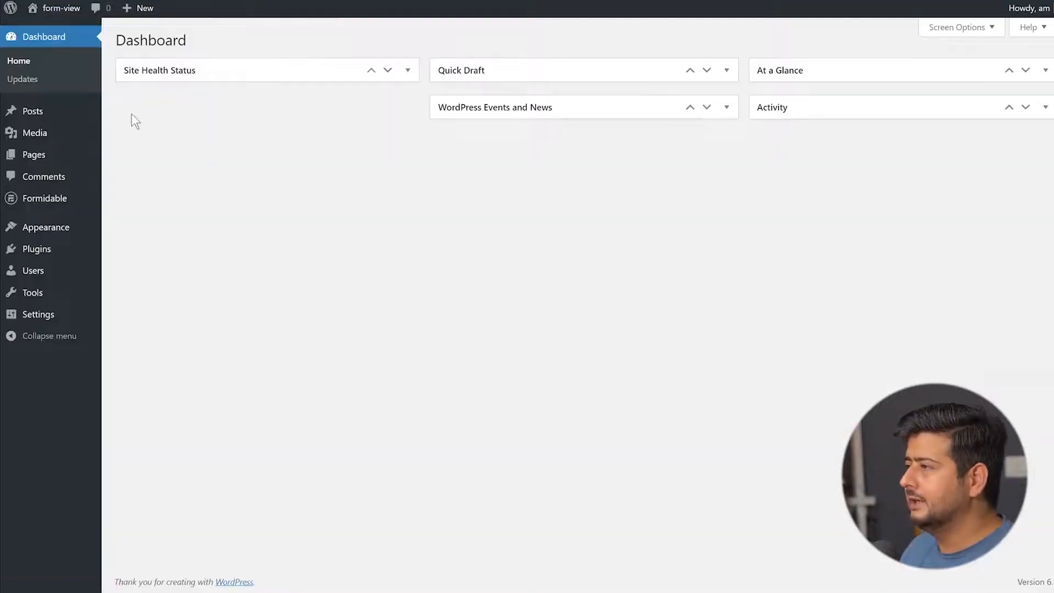
pyautogui.moveTo(77, 159)
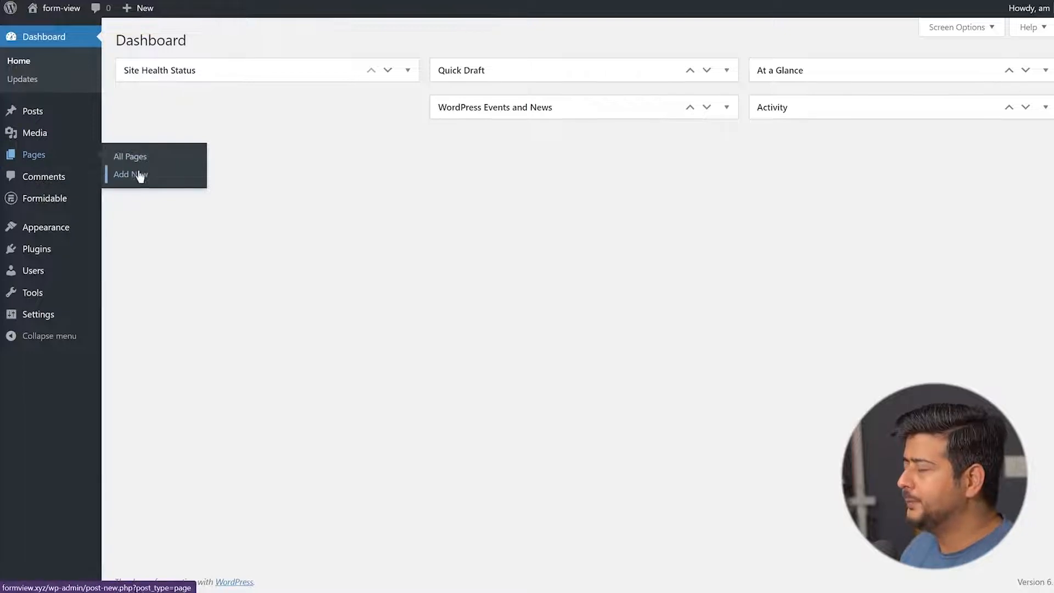
pyautogui.click(157, 180)
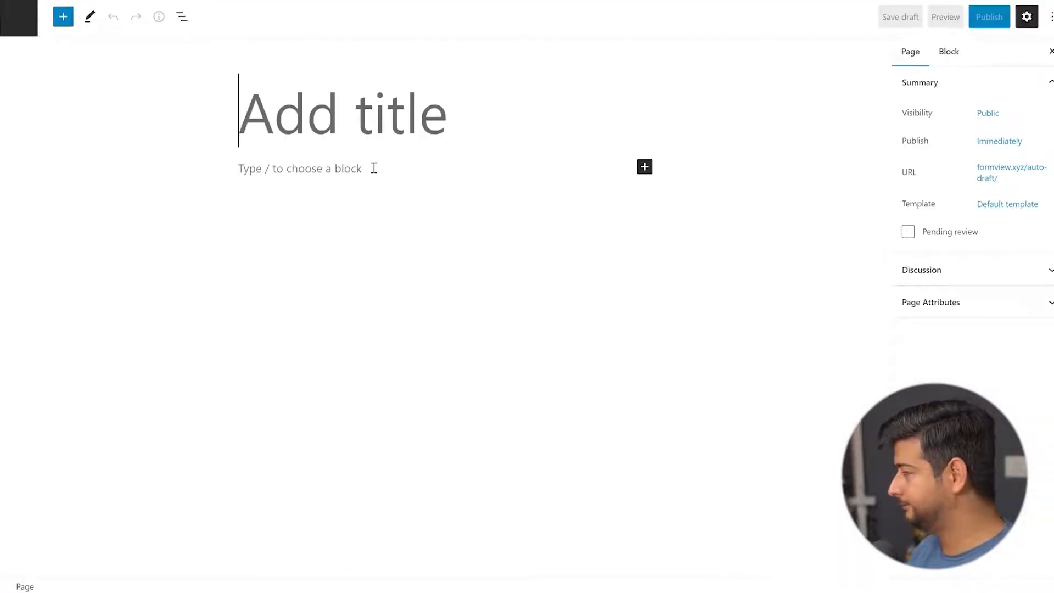
pyautogui.write('Contact F')
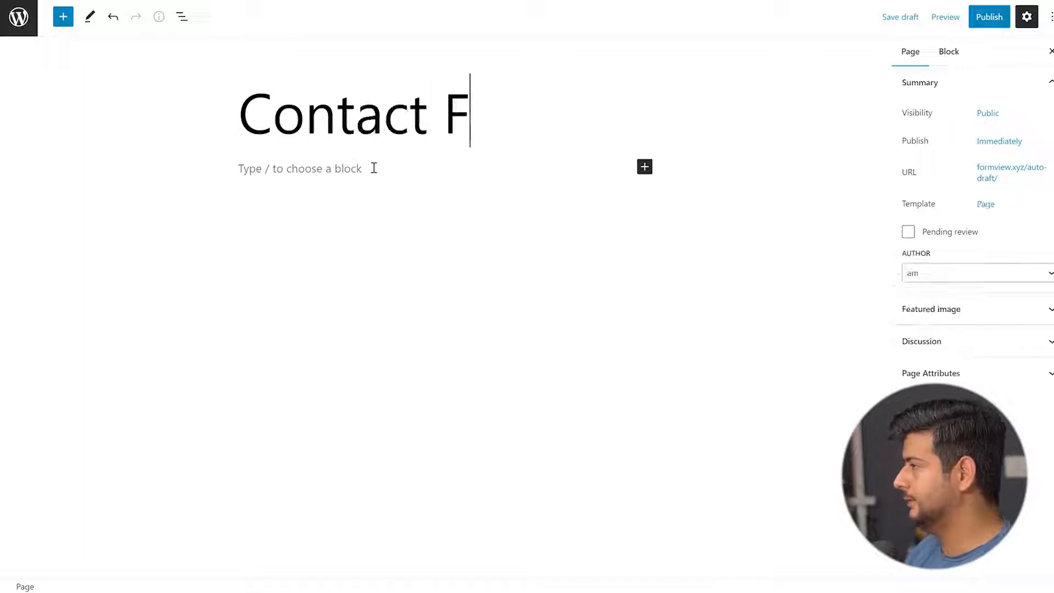
pyautogui.write('orm Entries')
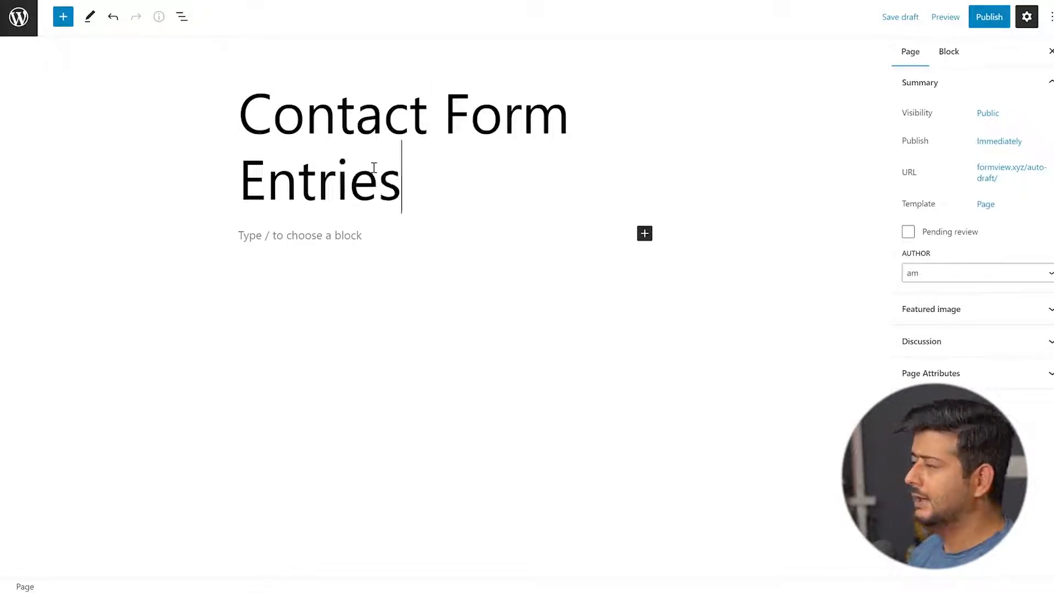
# Add a Shortcode block containing [display-frm-data id=11] to the page and publish it.
pyautogui.click(357, 233)
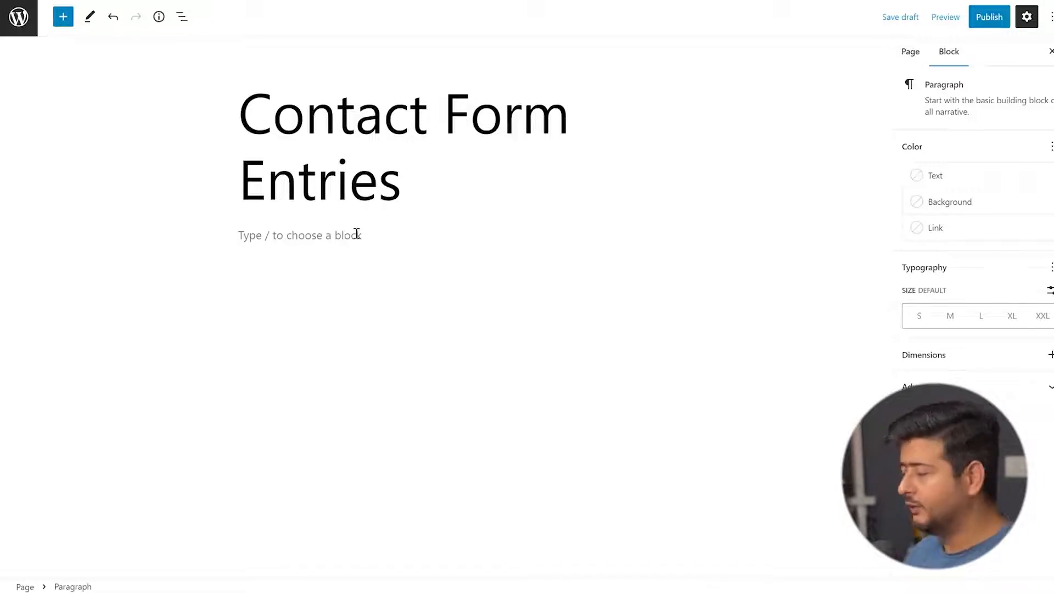
pyautogui.write('/shor')
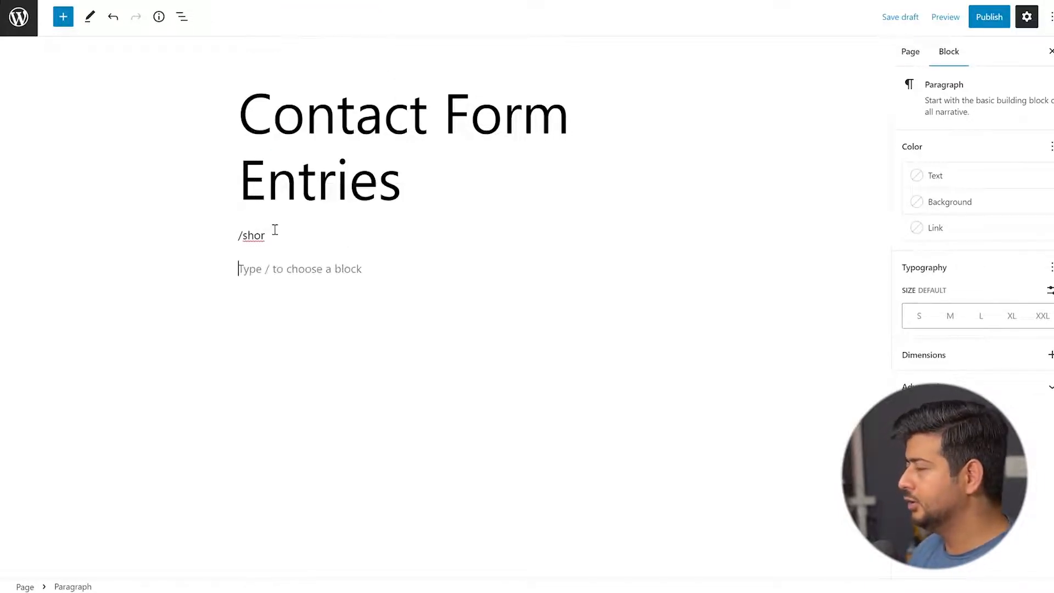
pyautogui.click(309, 211)
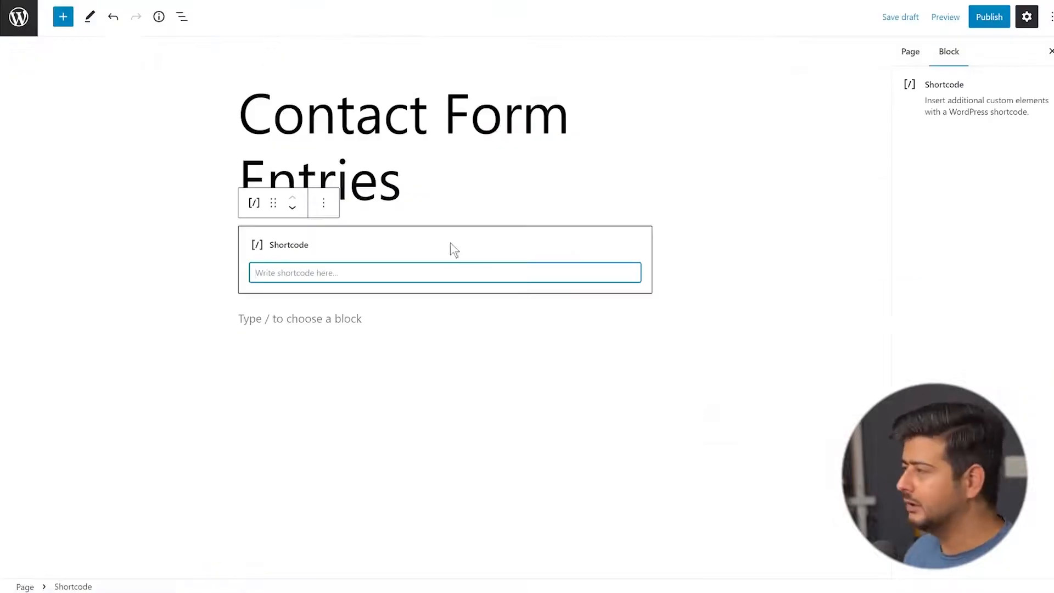
pyautogui.write('[display-frm-data id=11]')
pyautogui.click(577, 369)
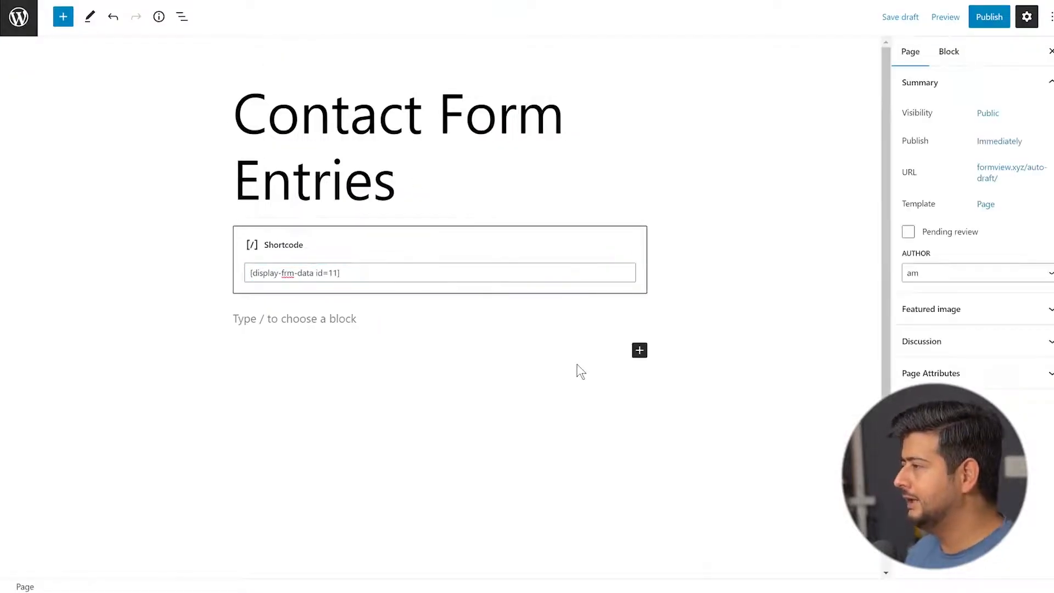
pyautogui.click(983, 22)
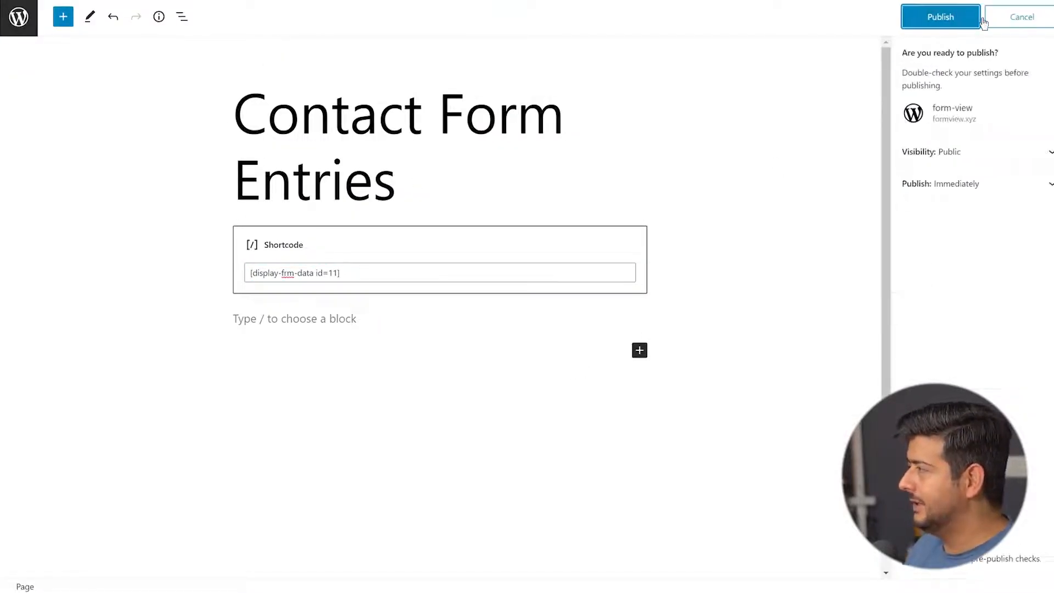
pyautogui.click(942, 17)
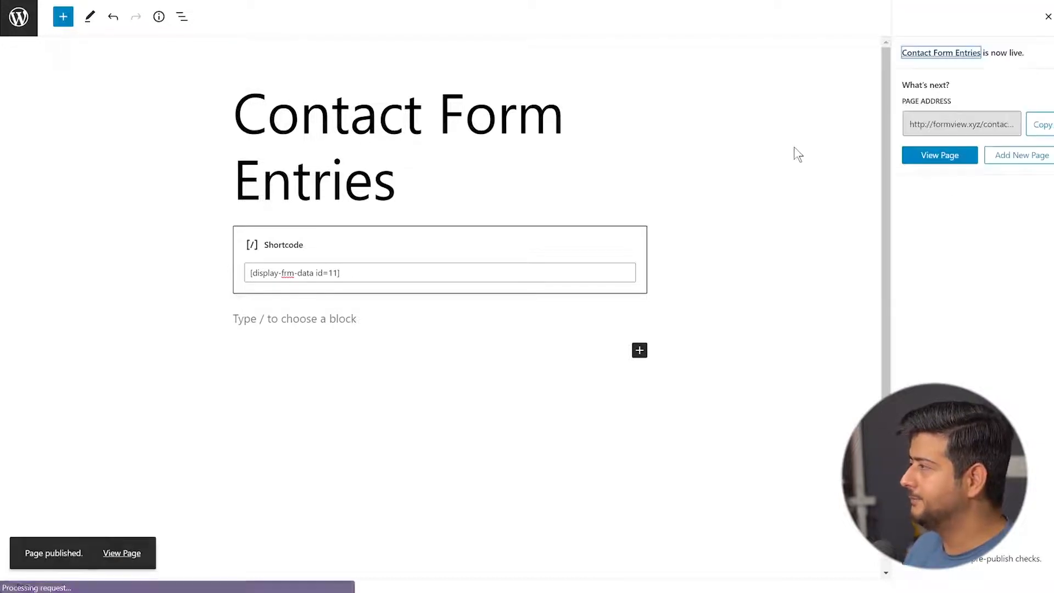
# Open the published Contact Form Entries page in a new browser tab and look through its entries table.
pyautogui.rightClick(943, 53)
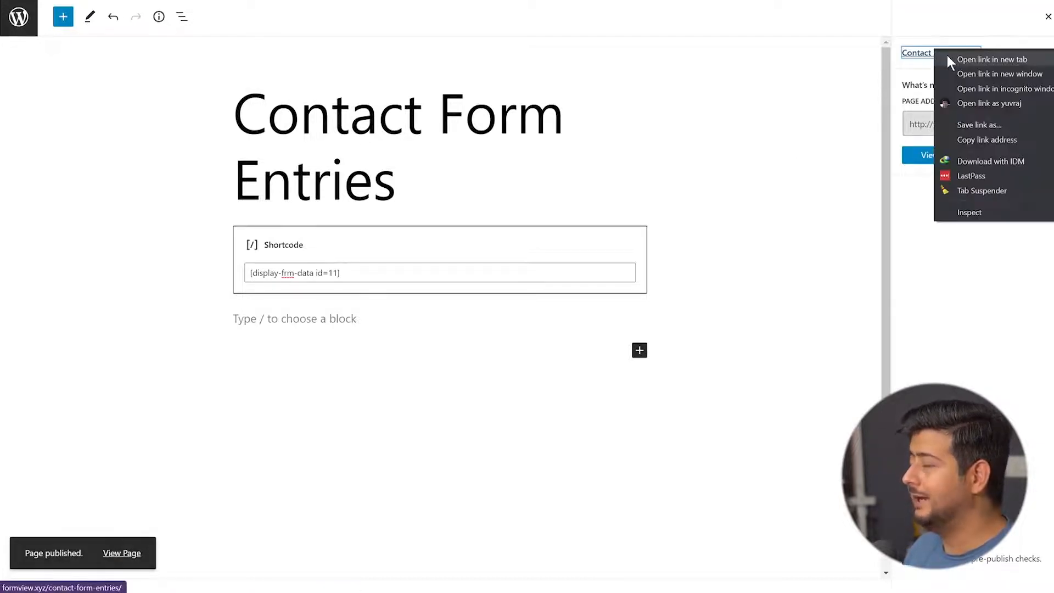
pyautogui.click(948, 58)
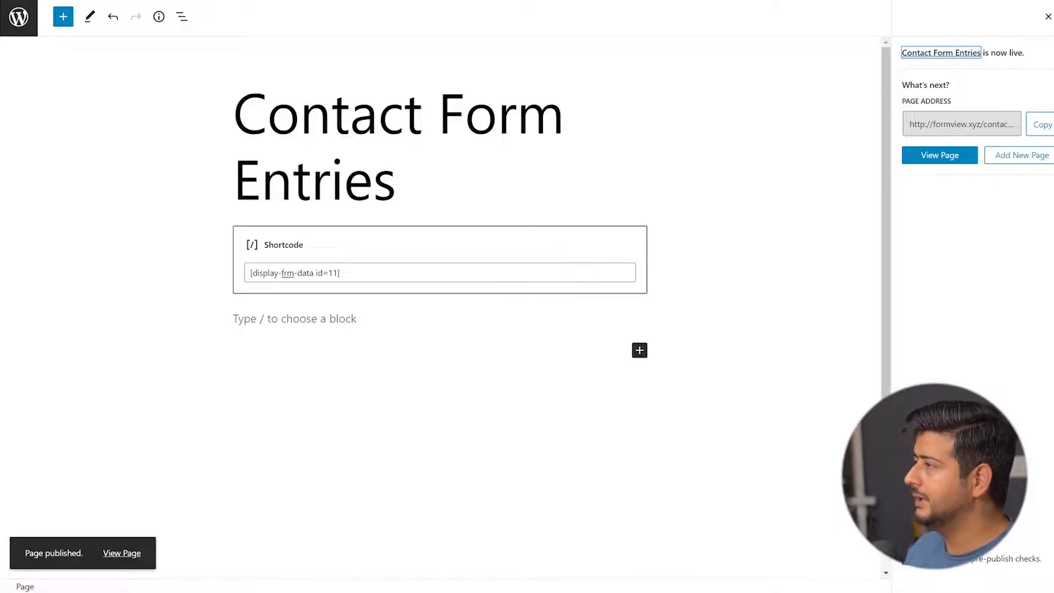
pyautogui.click(425, 1)
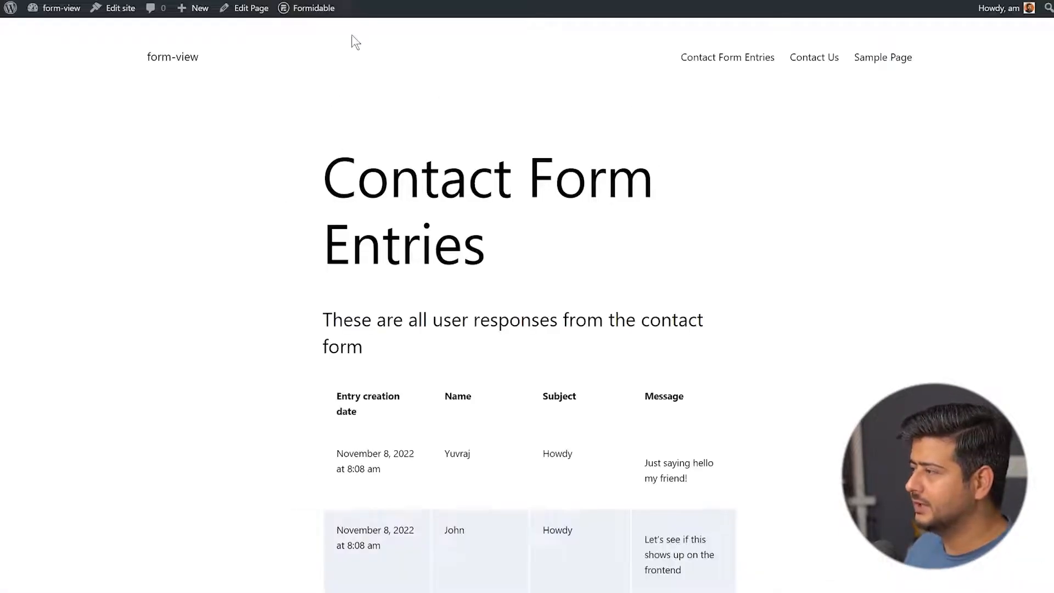
pyautogui.scroll(-2, 336, 241)
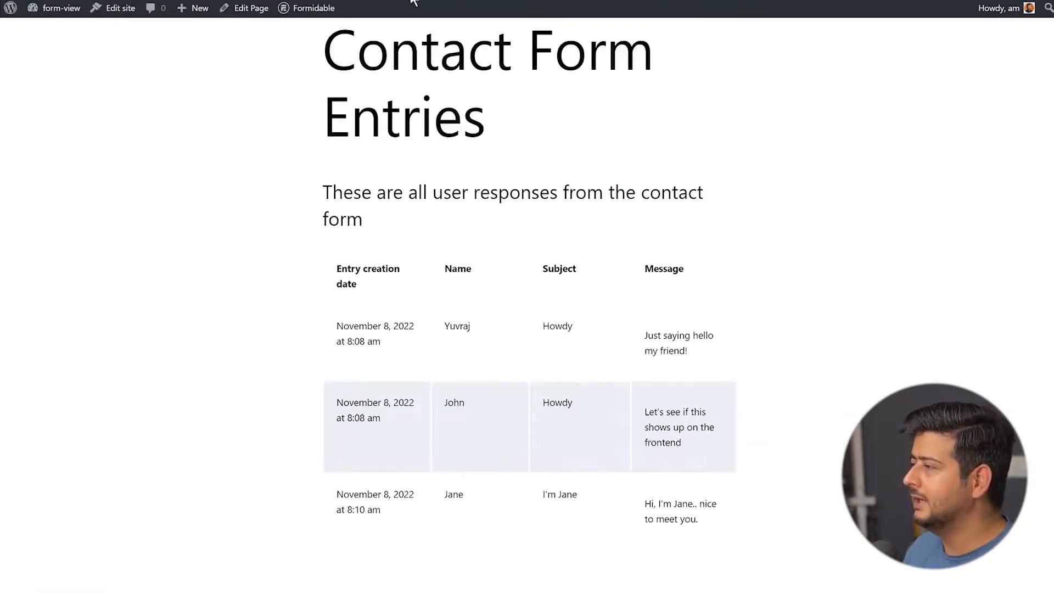
pyautogui.scroll(-1, 334, 314)
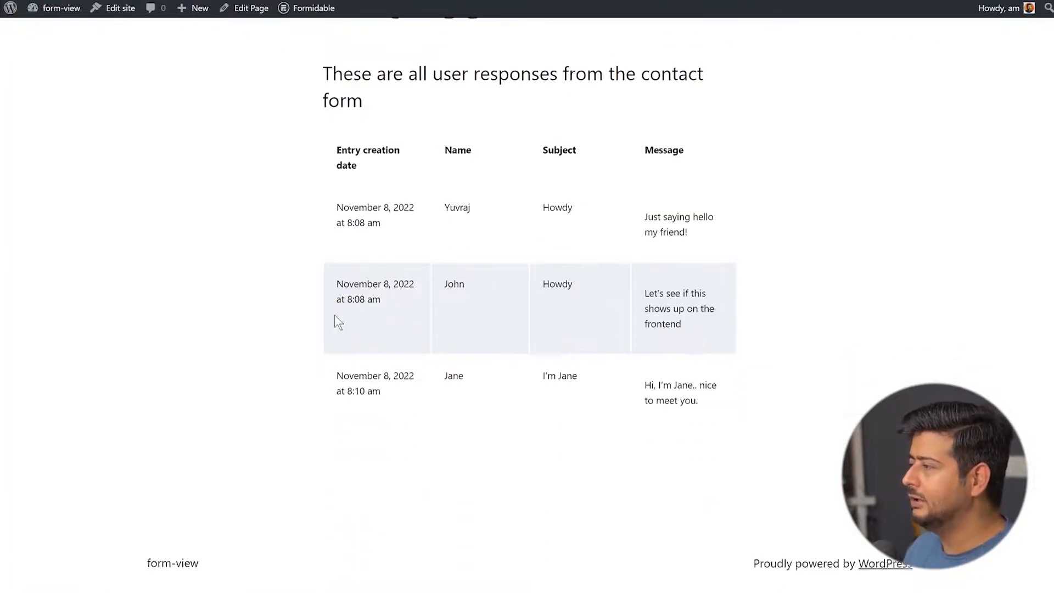
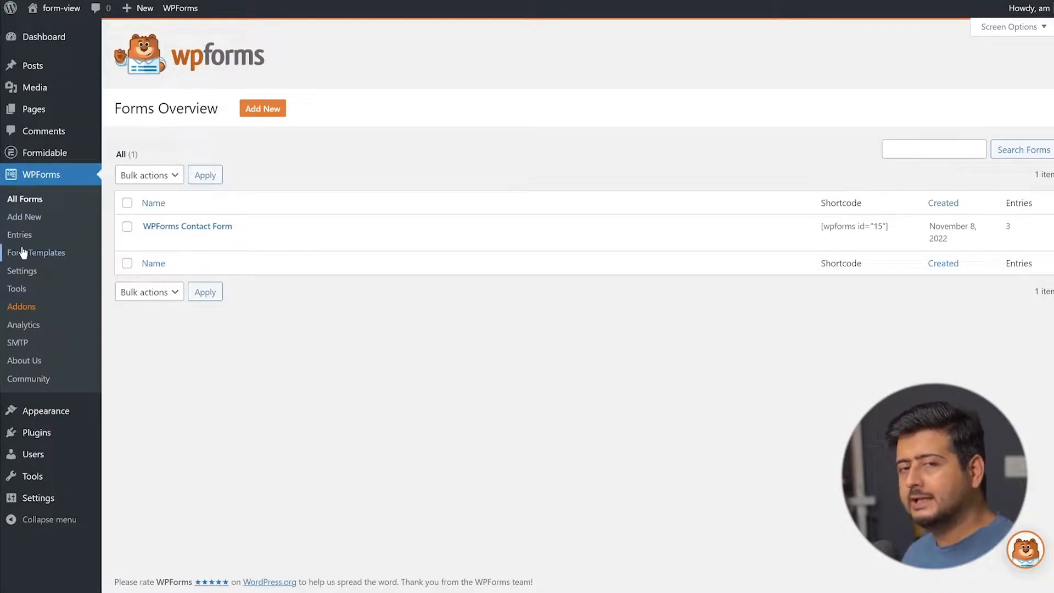
# View the WPForms entries overview, and go through the installed plugins to the page for adding new plugins.
pyautogui.click(21, 236)
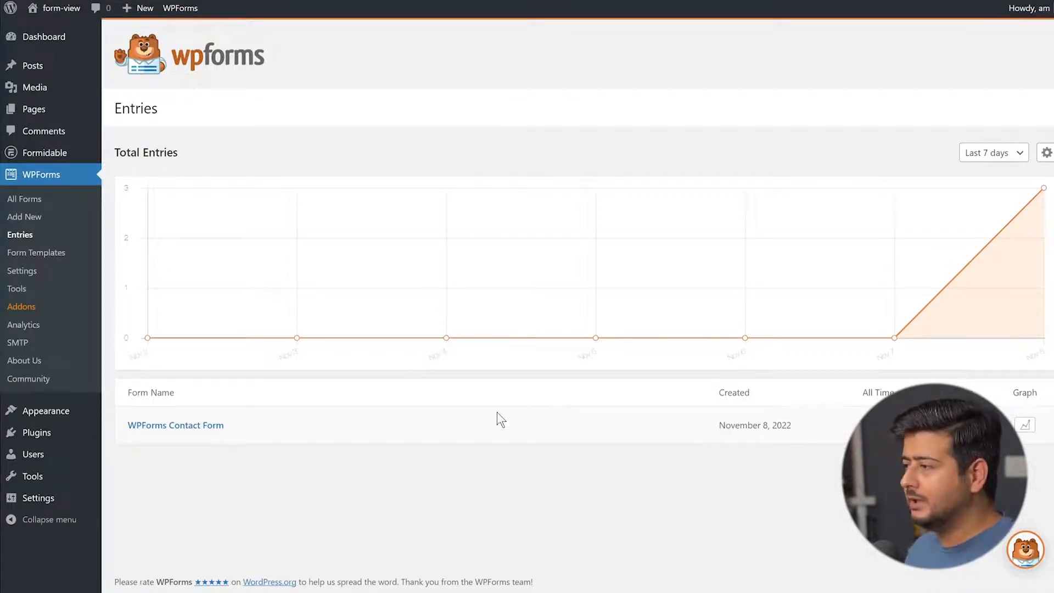
pyautogui.moveTo(63, 443)
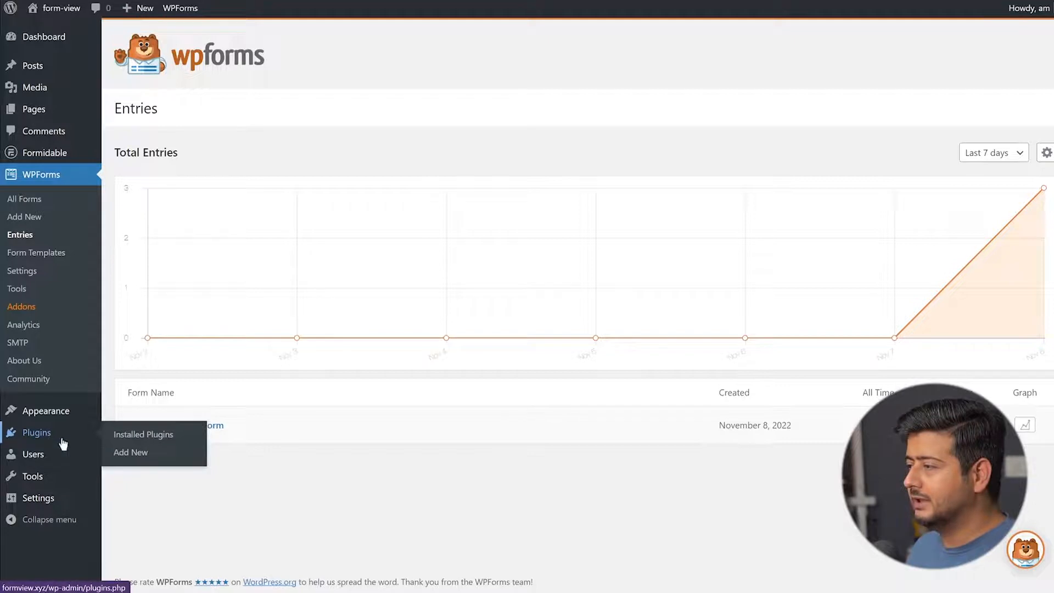
pyautogui.click(150, 439)
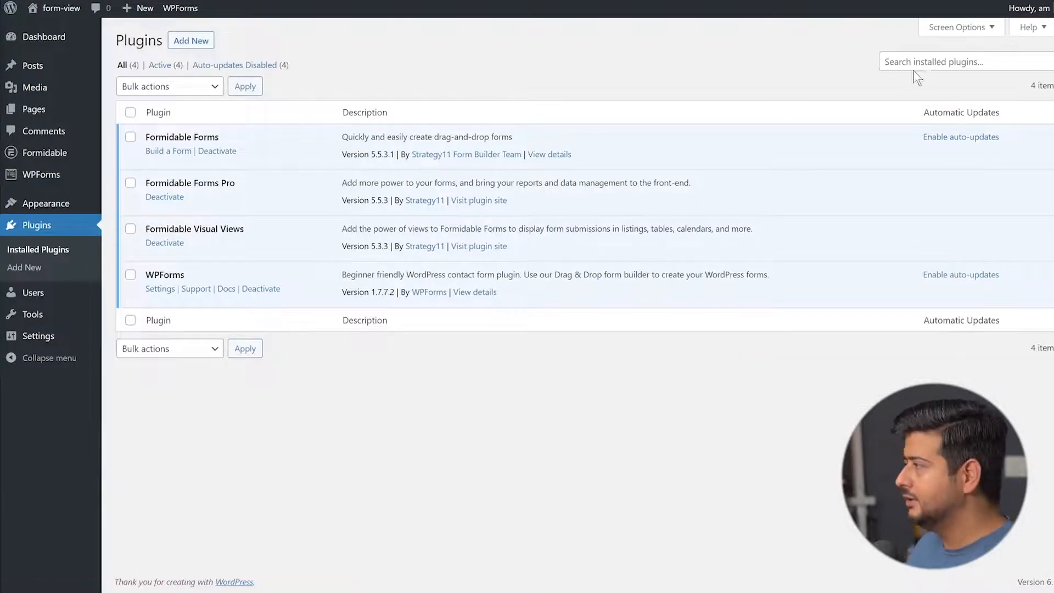
pyautogui.click(920, 66)
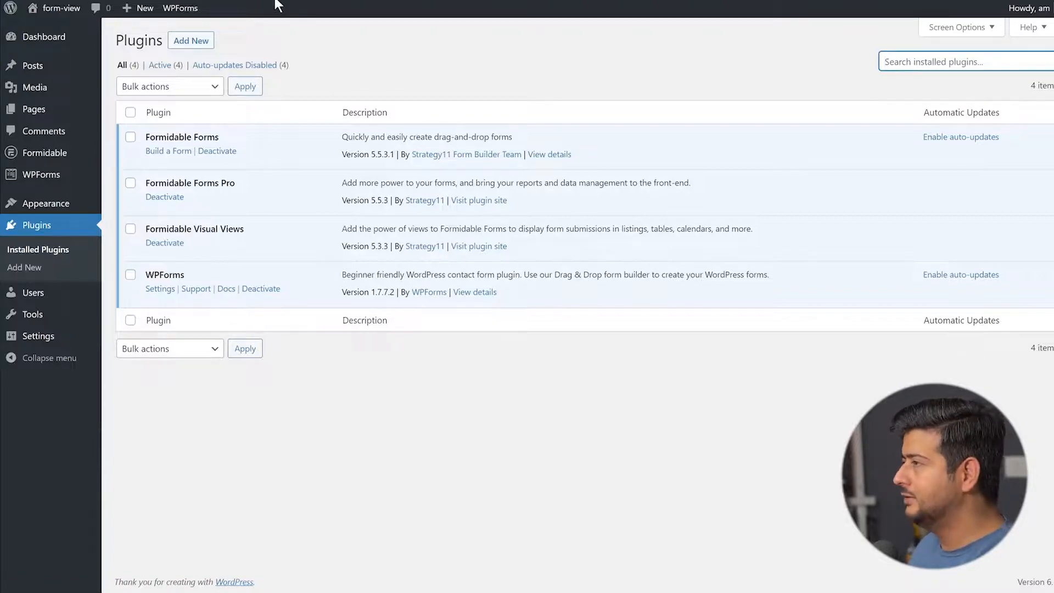
pyautogui.click(199, 41)
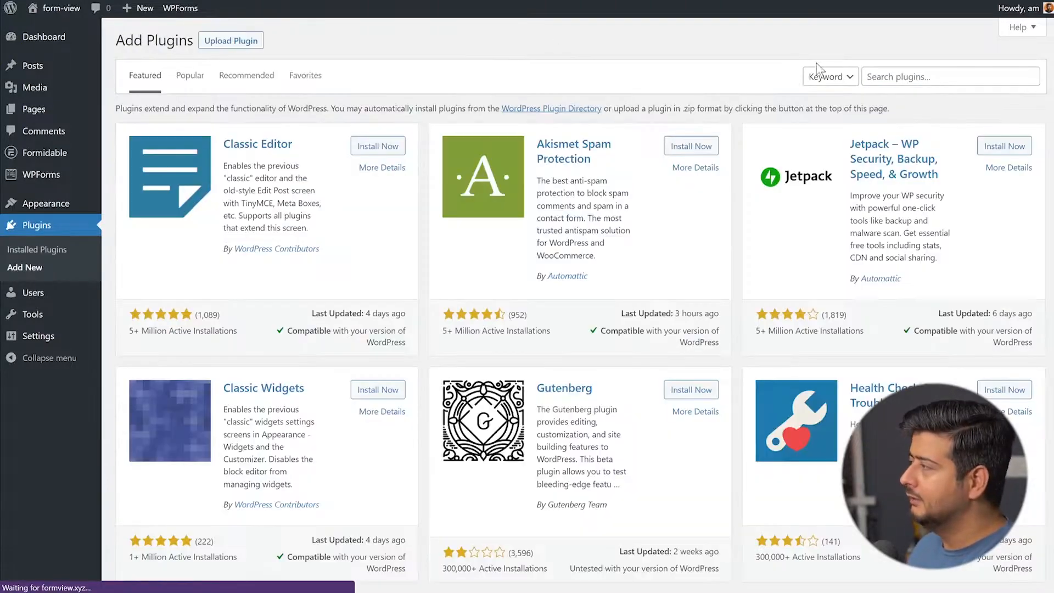
# Search the plugin directory for wpcode and install WPCode – Insert Headers and Footers + Custom Code Snippets.
pyautogui.click(924, 70)
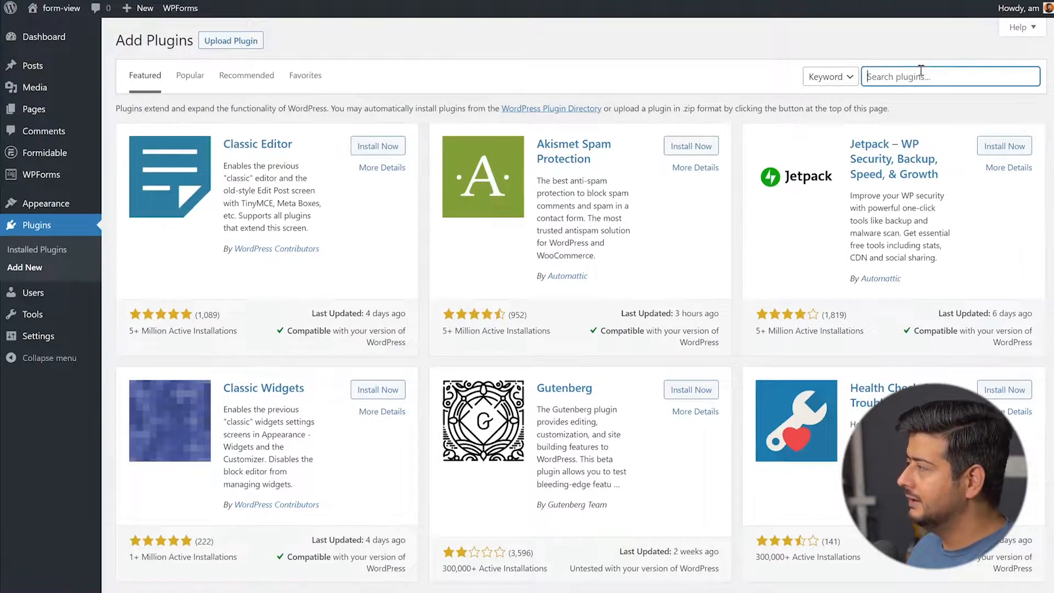
pyautogui.write('wpcode')
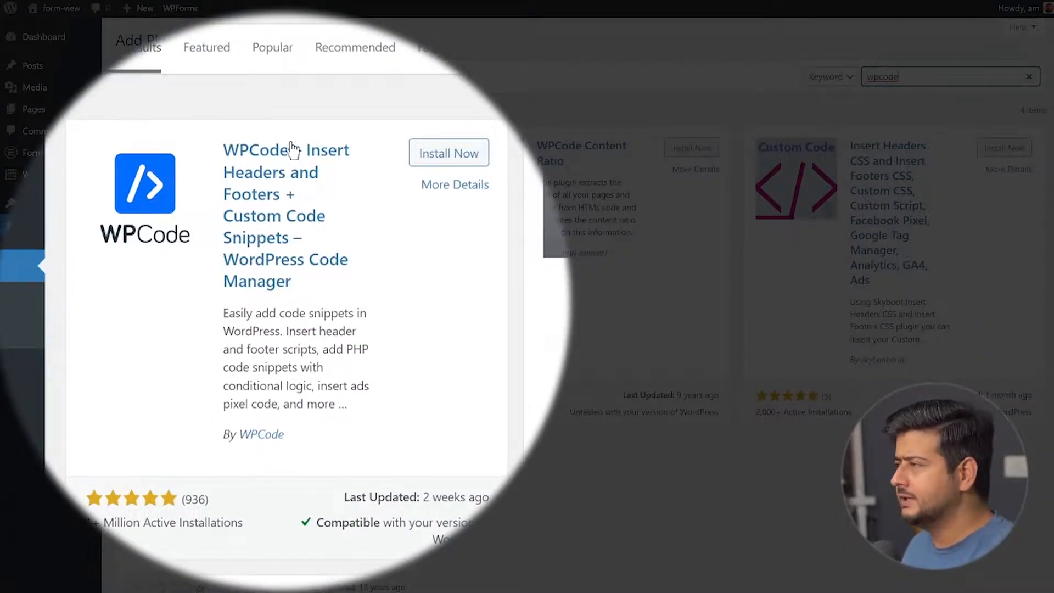
pyautogui.click(448, 159)
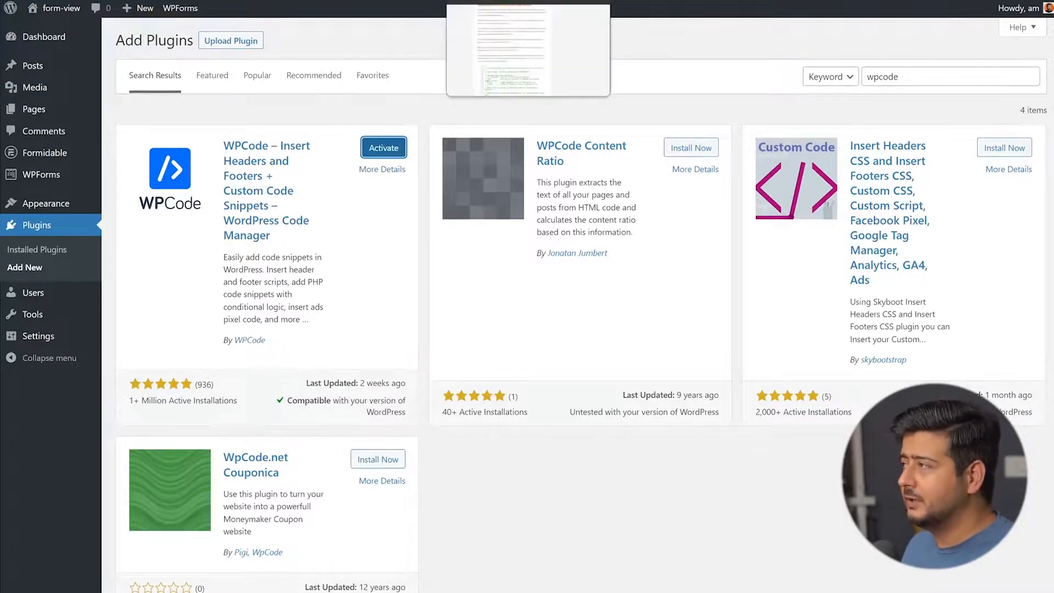
# Switch to the article on displaying form entries with WPForms and read through its custom shortcode code.
pyautogui.click(514, 1)
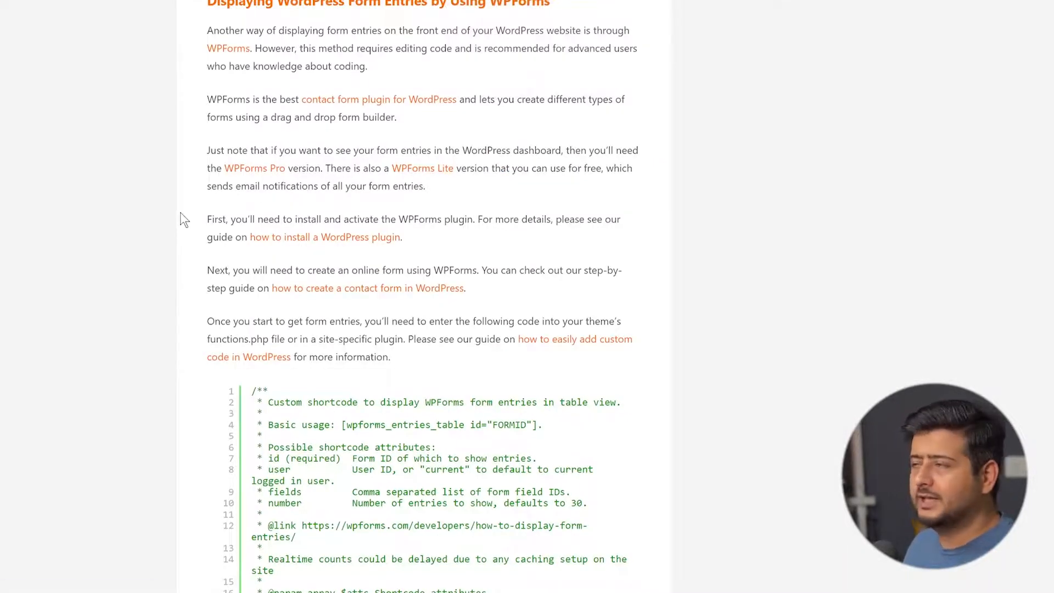
pyautogui.scroll(1, 210, 118)
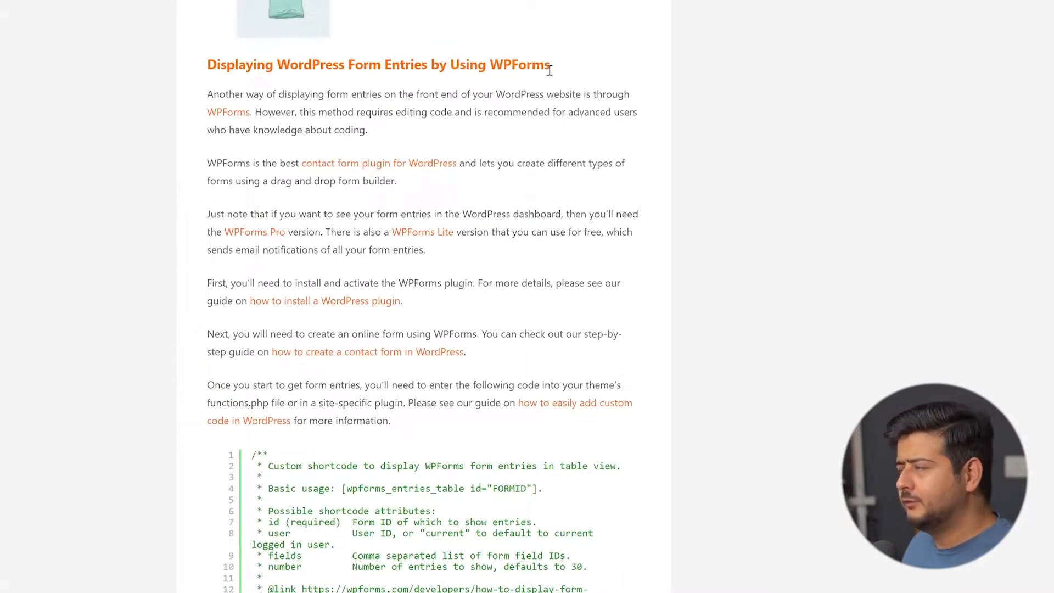
pyautogui.scroll(-4, 414, 226)
pyautogui.scroll(-20, 414, 227)
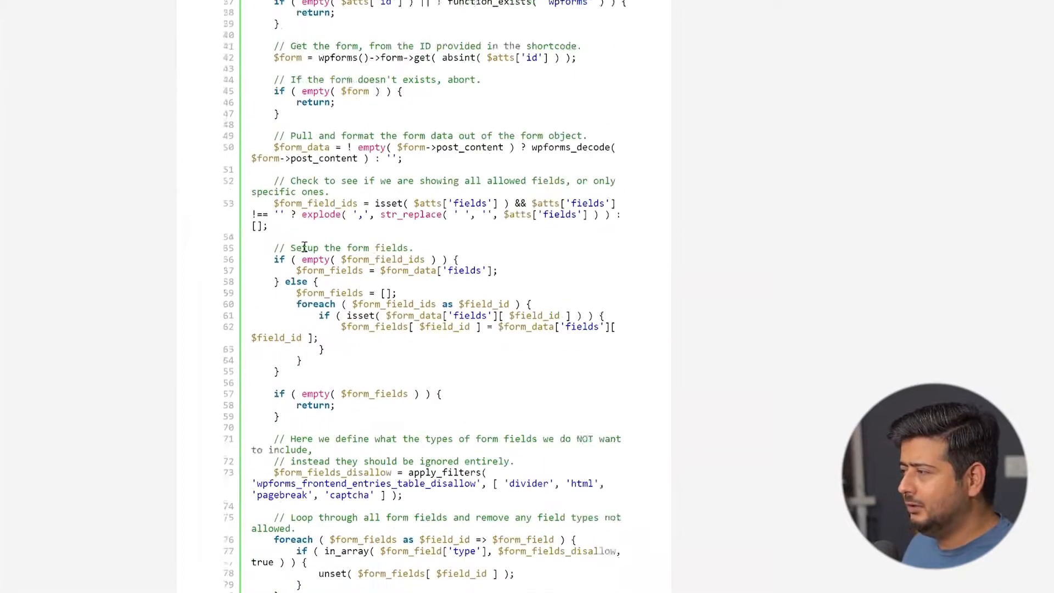
pyautogui.scroll(-7, 306, 253)
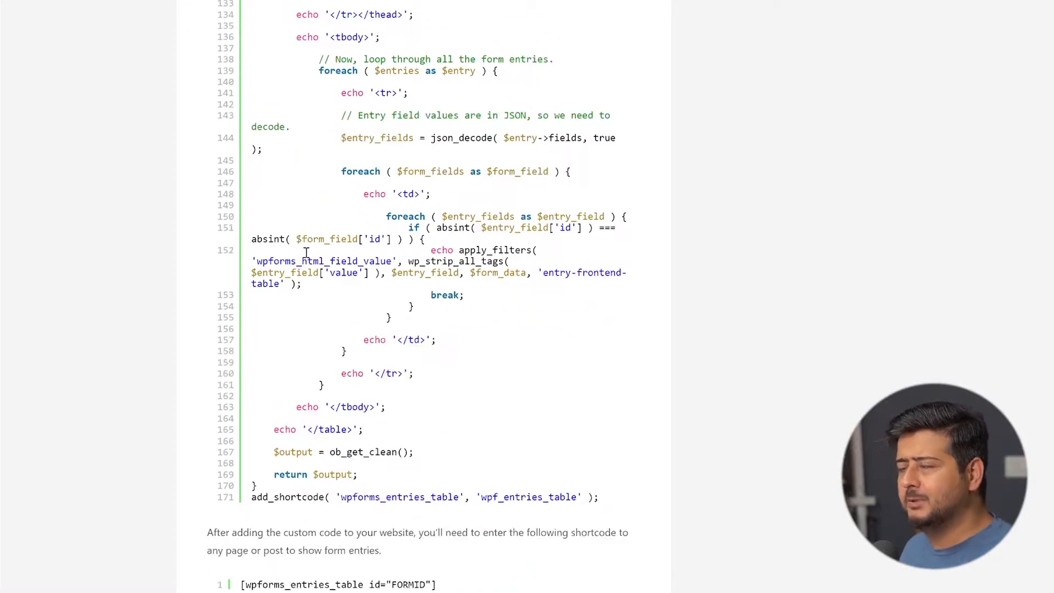
pyautogui.scroll(5, 357, 296)
pyautogui.scroll(10, 378, 332)
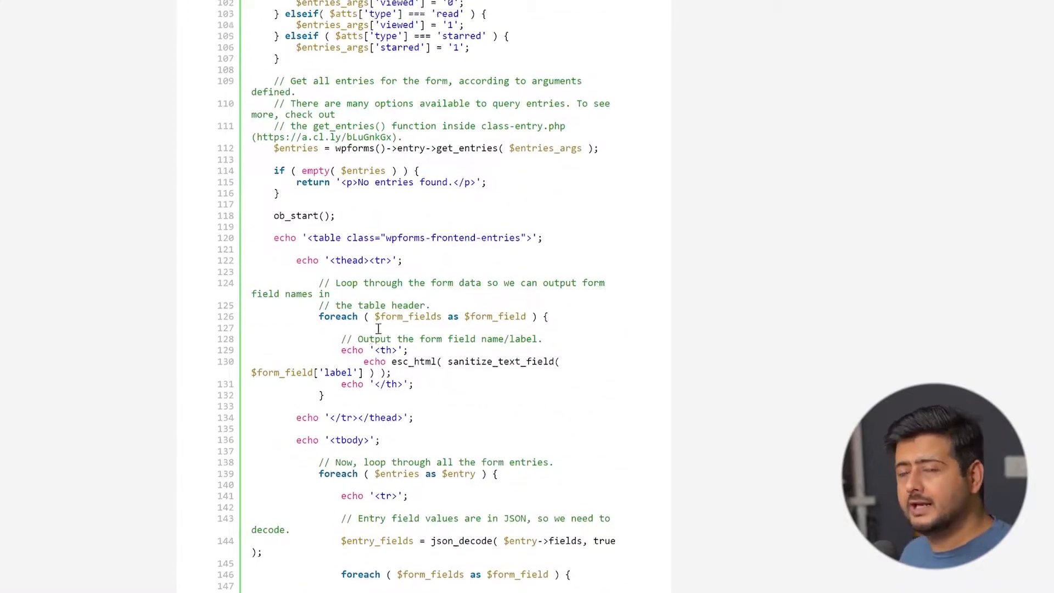
pyautogui.scroll(11, 380, 335)
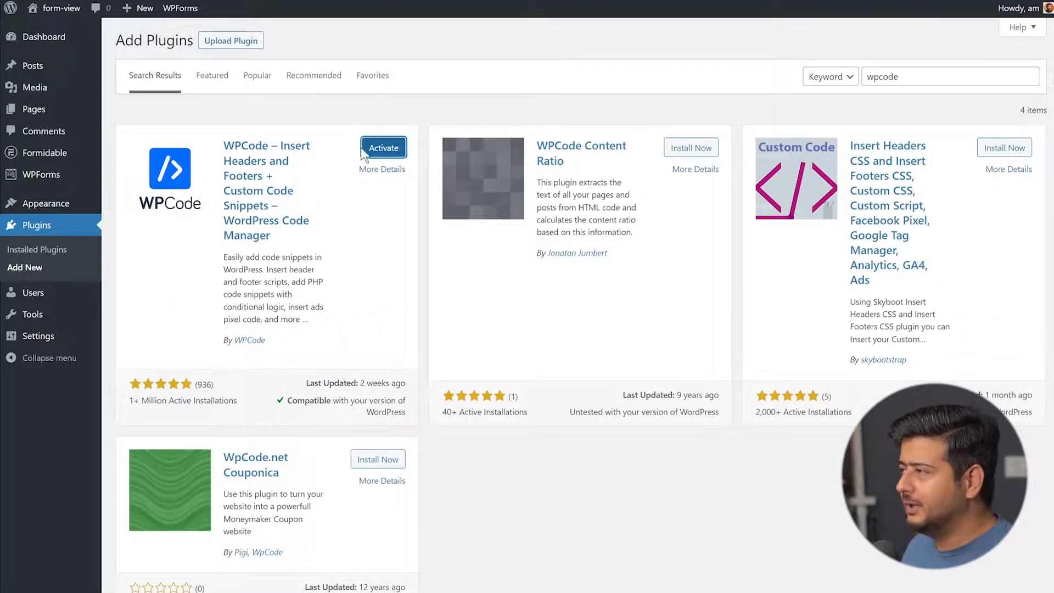
# Activate the WPCode plugin and start a new blank custom code snippet.
pyautogui.click(373, 154)
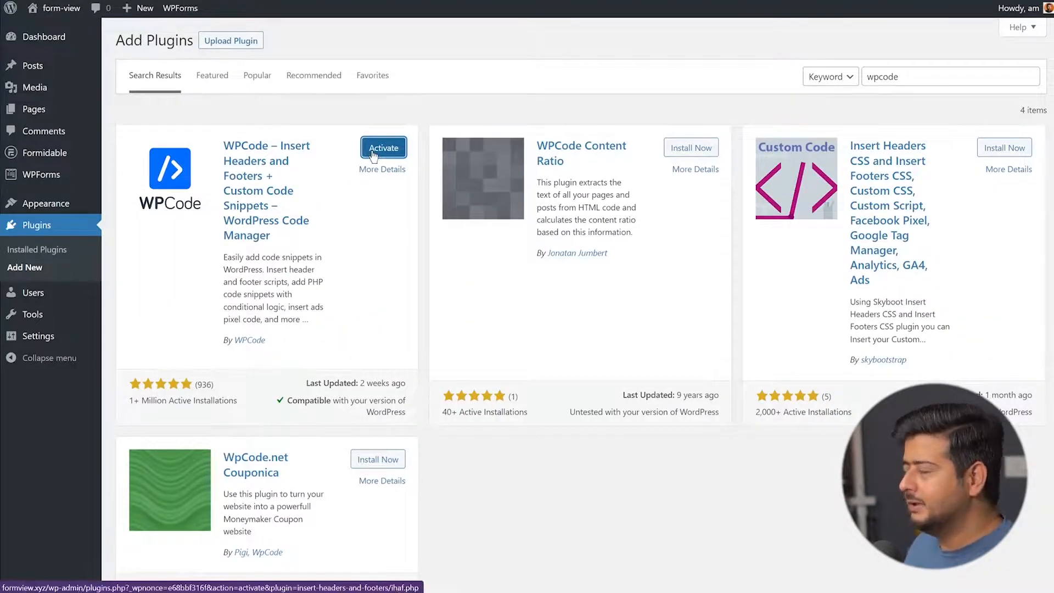
pyautogui.click(372, 154)
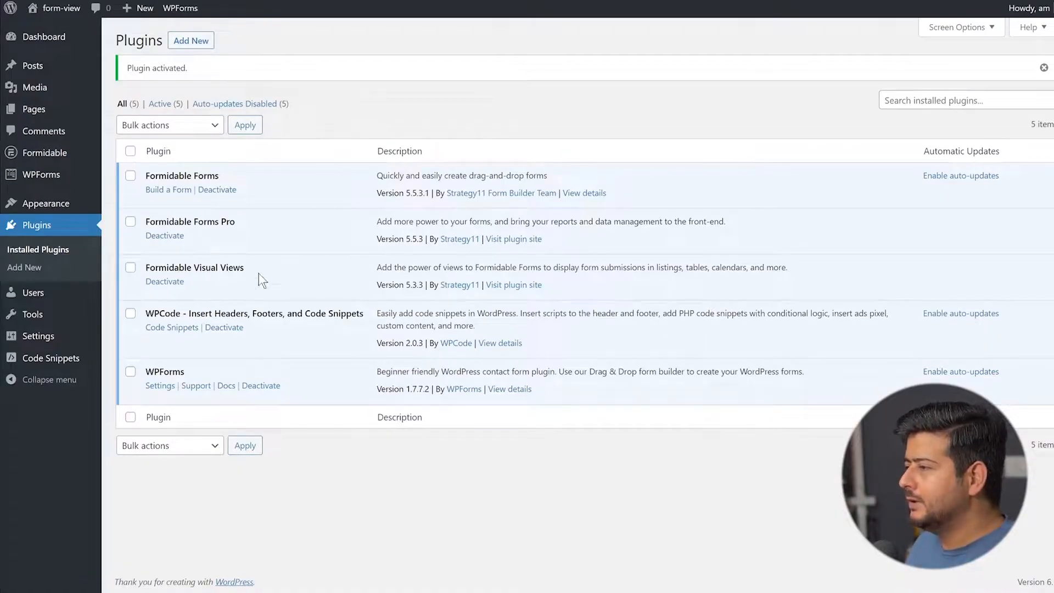
pyautogui.moveTo(76, 364)
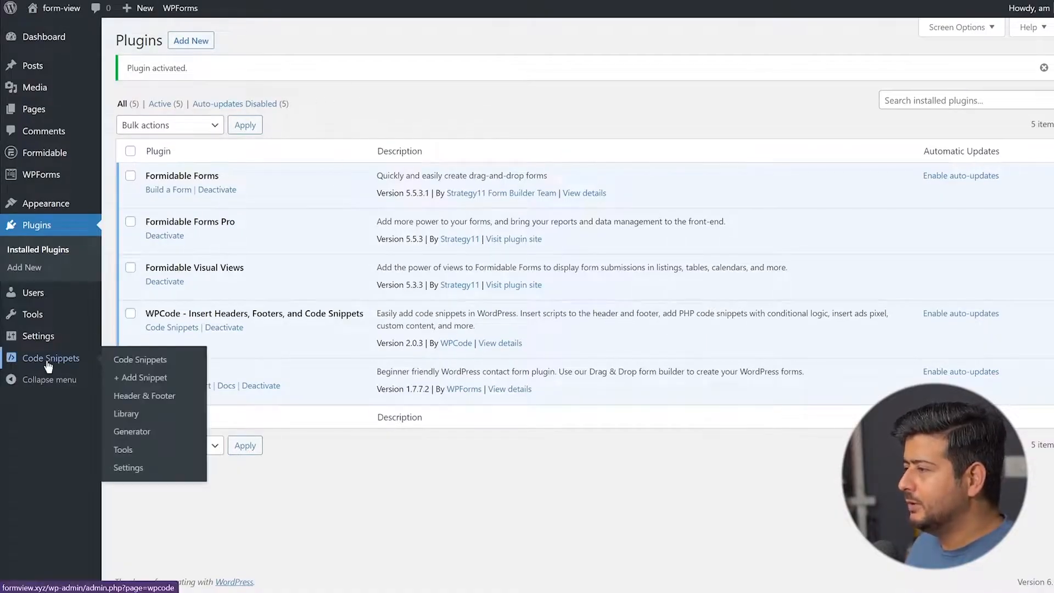
pyautogui.click(153, 378)
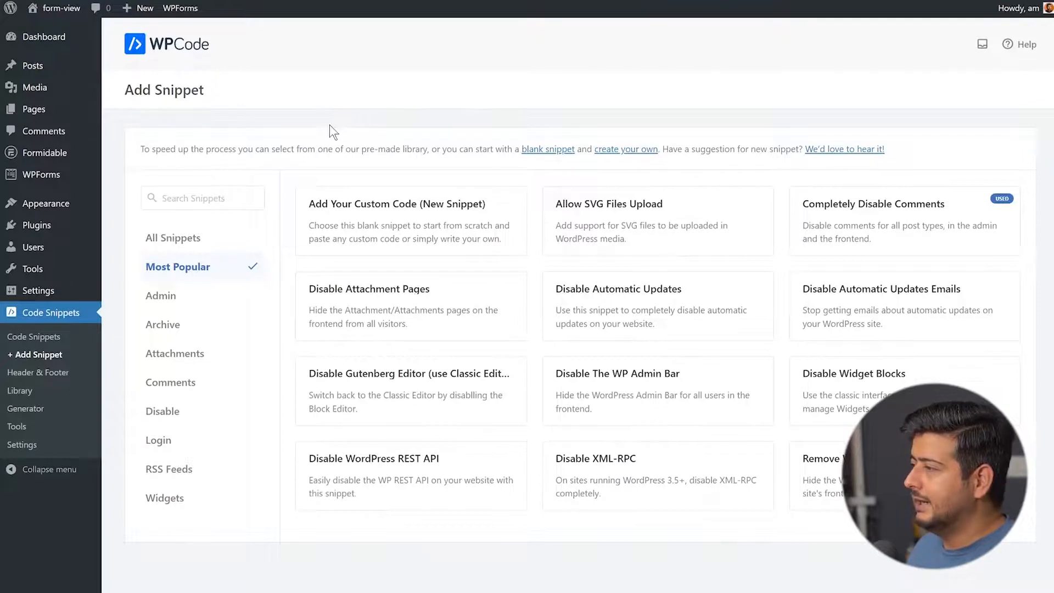
pyautogui.moveTo(366, 235)
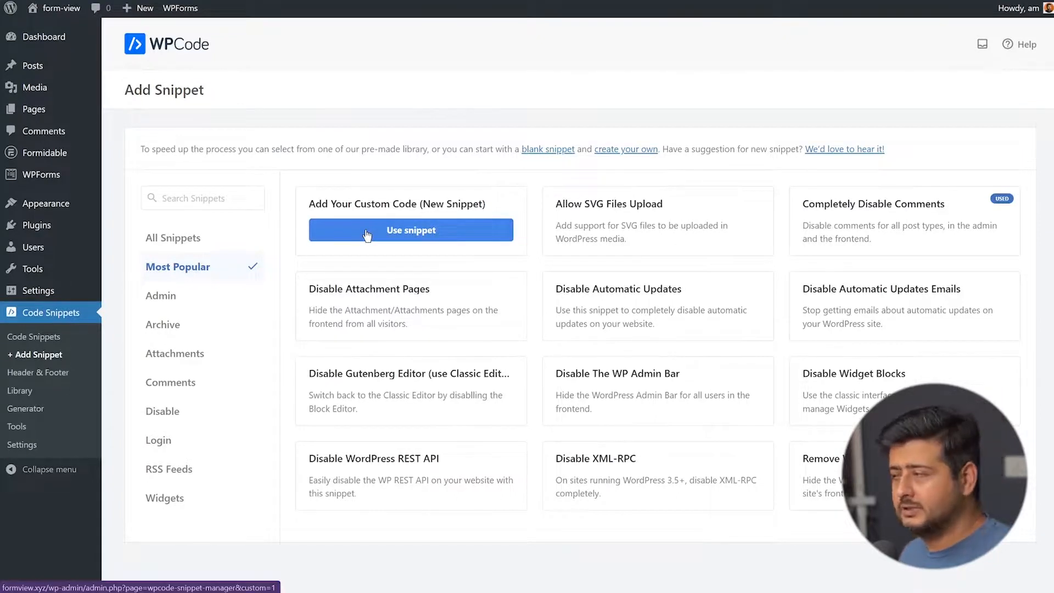
pyautogui.click(367, 235)
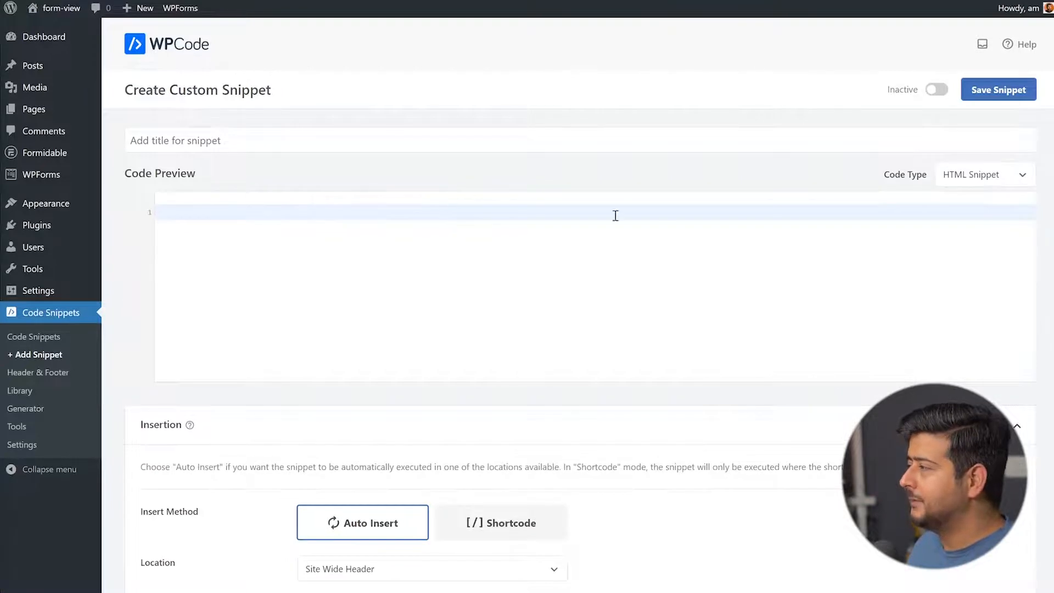
# Title the snippet "WPForms Frontend".
pyautogui.click(495, 137)
pyautogui.write('Wpf')
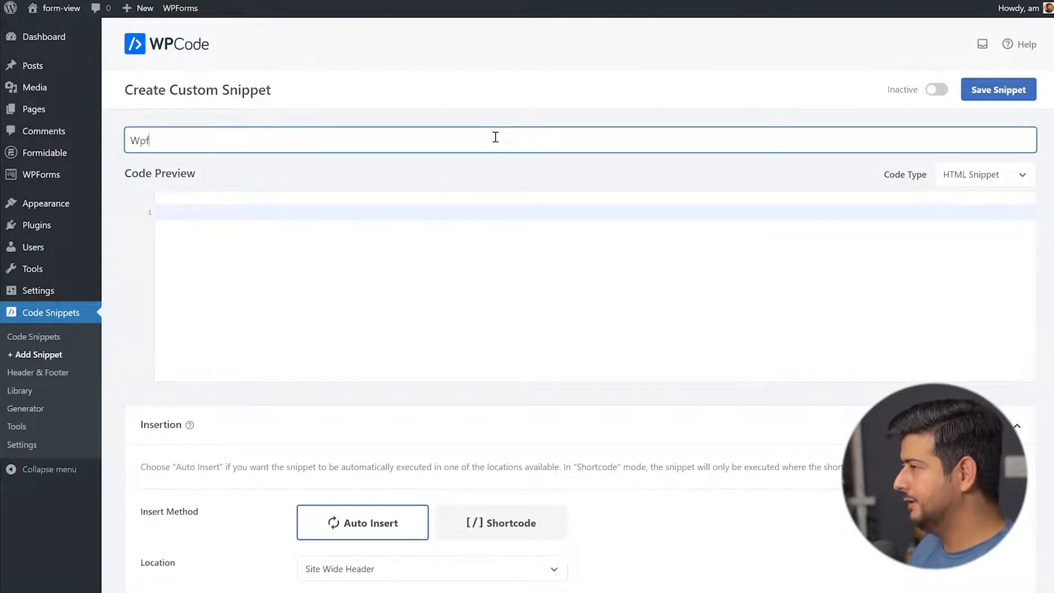
pyautogui.press('BackSpace')
pyautogui.press('BackSpace')
pyautogui.write('PFor')
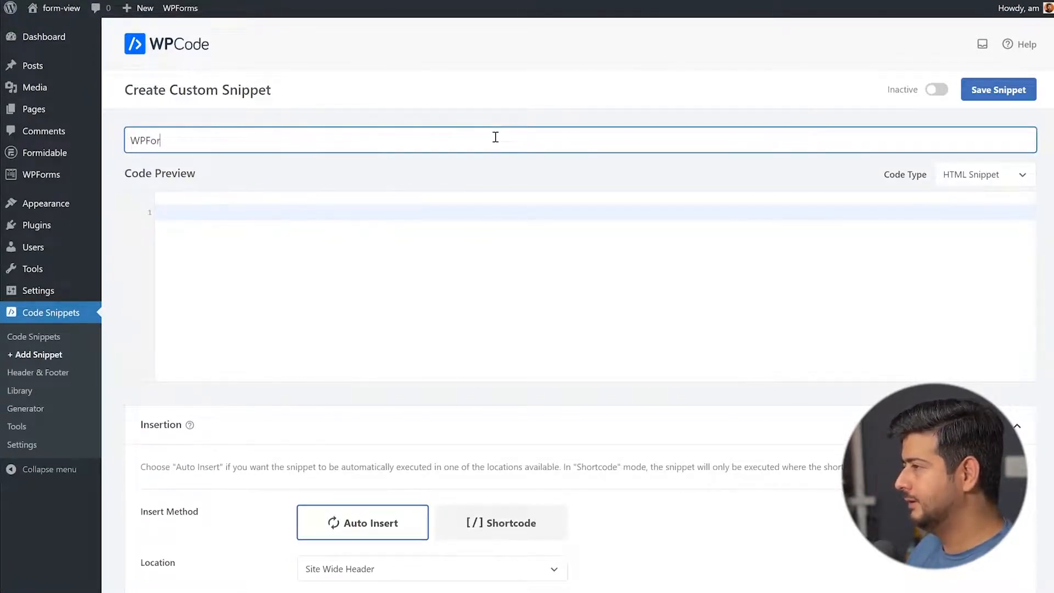
pyautogui.write('ms Frontent')
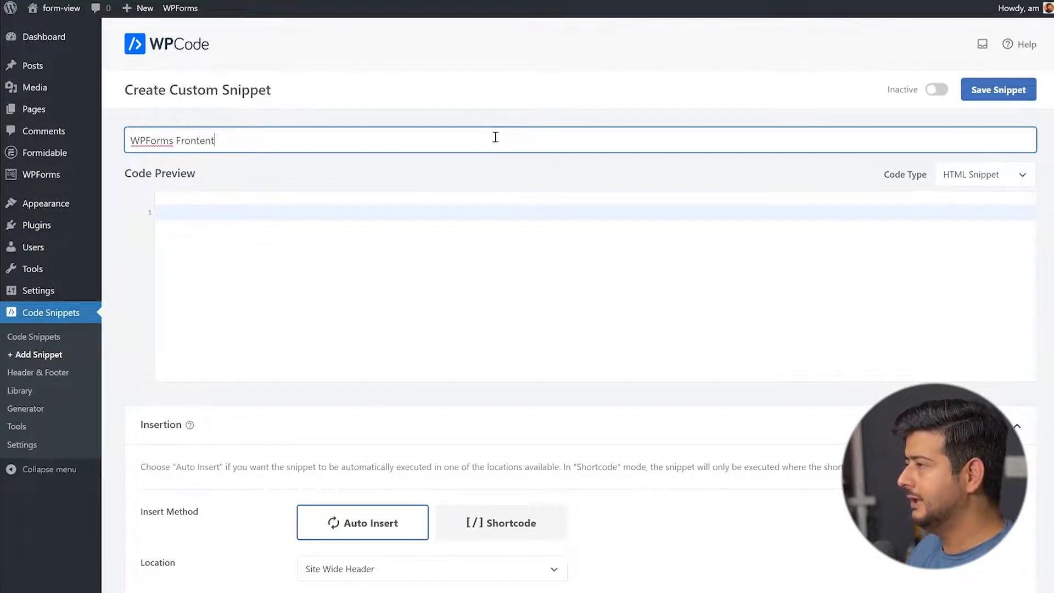
pyautogui.press('BackSpace')
pyautogui.write('d')
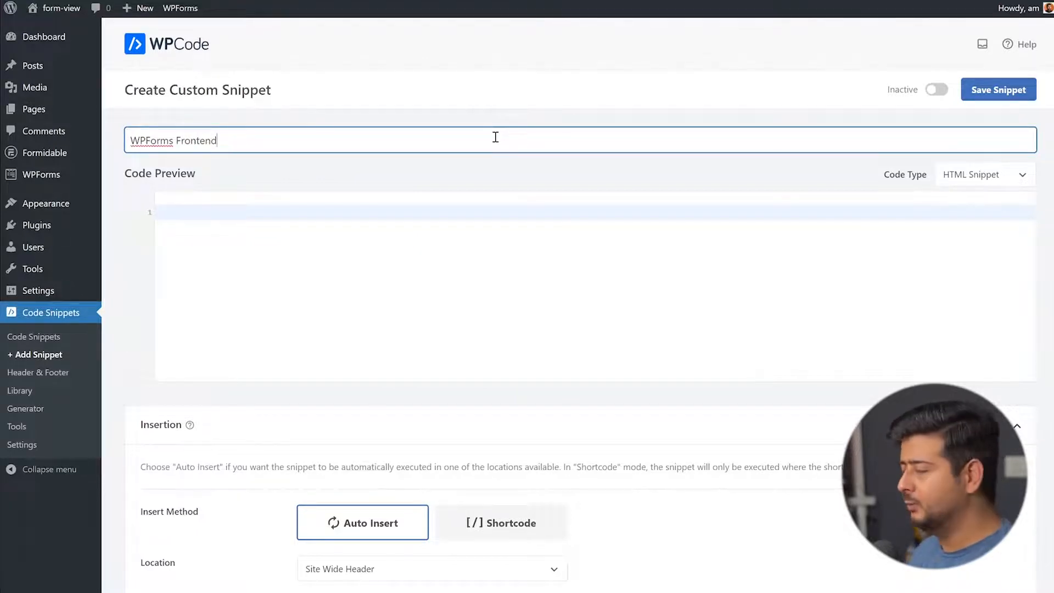
# Set the code type to PHP Snippet and paste the article's wpforms_entries_table shortcode code into the snippet.
pyautogui.click(1002, 175)
pyautogui.click(985, 231)
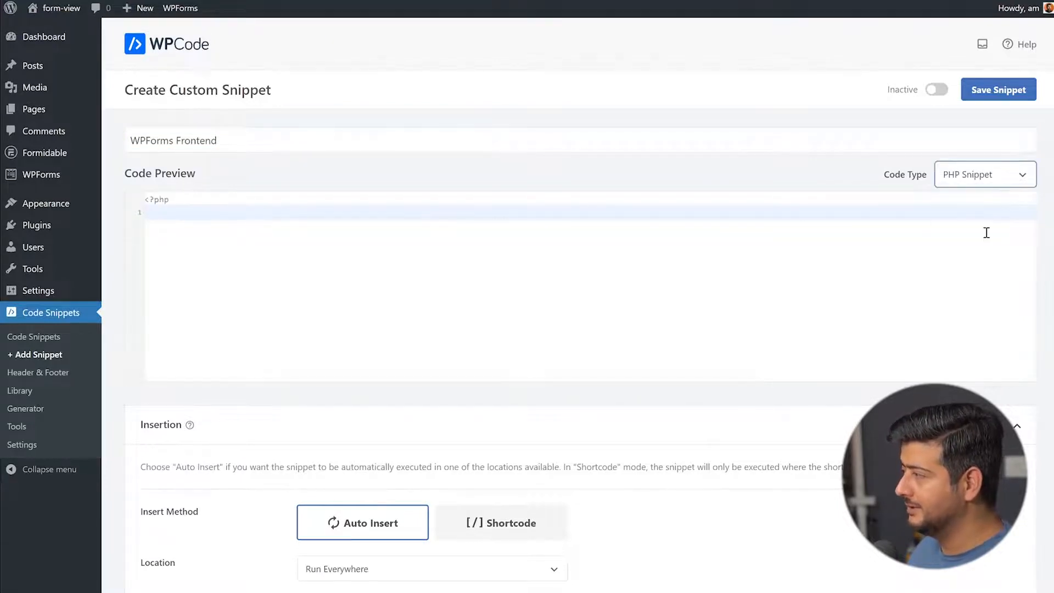
pyautogui.click(273, 213)
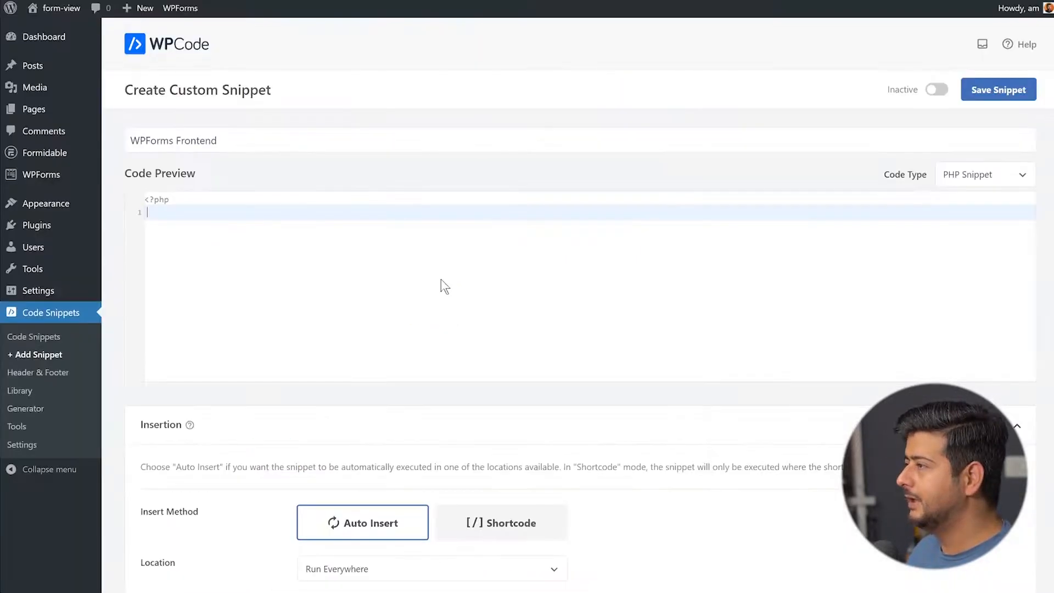
pyautogui.hotkey('ctrl', 'v')
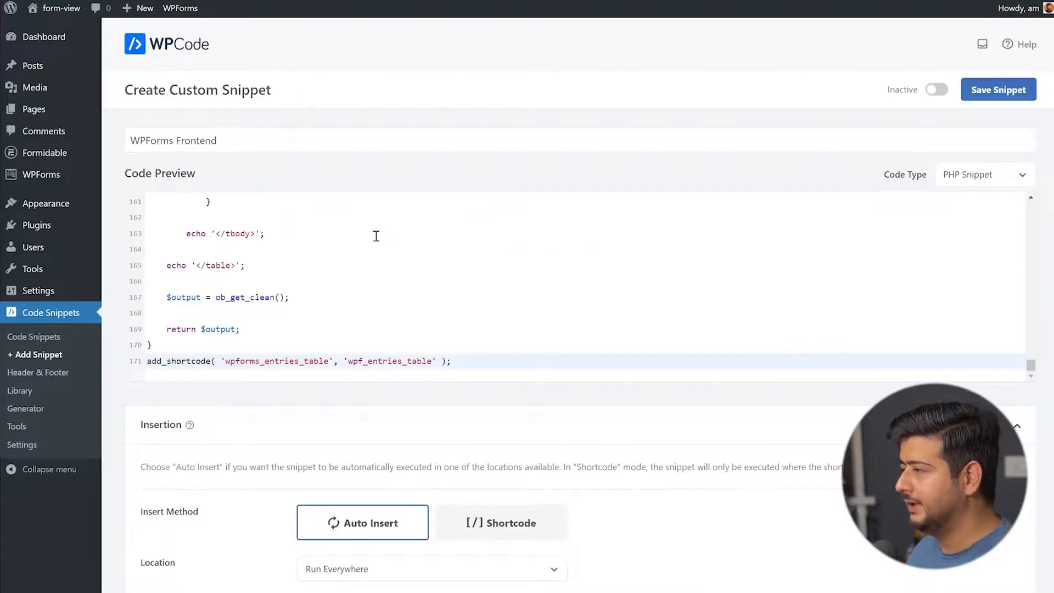
# Review the pasted snippet code from start to end, along with its insertion, basic info and conditional logic settings.
pyautogui.scroll(5, 435, 282)
pyautogui.scroll(20, 474, 320)
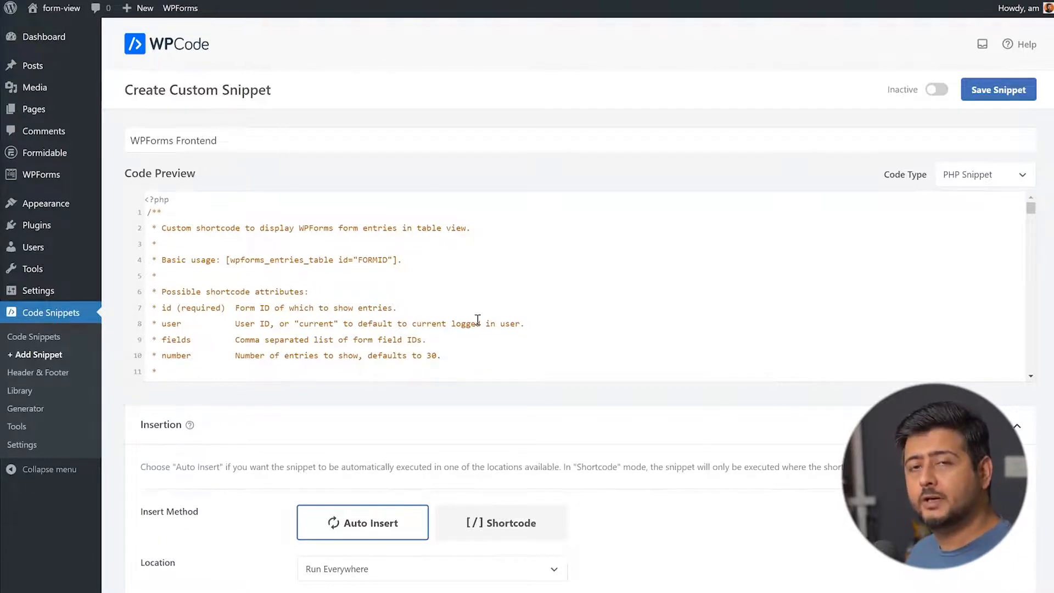
pyautogui.scroll(-20, 383, 308)
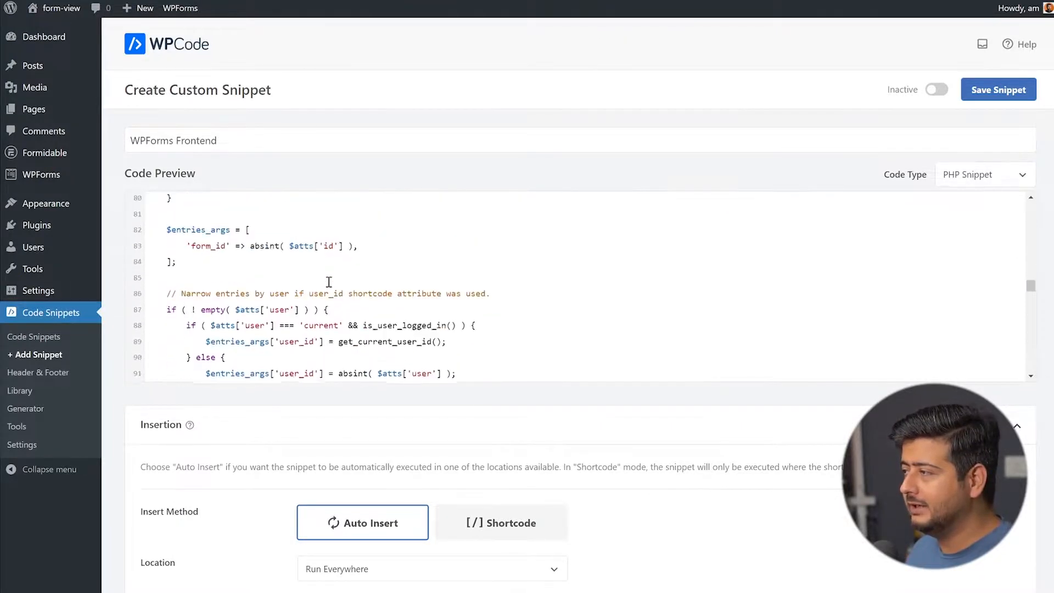
pyautogui.scroll(-10, 329, 282)
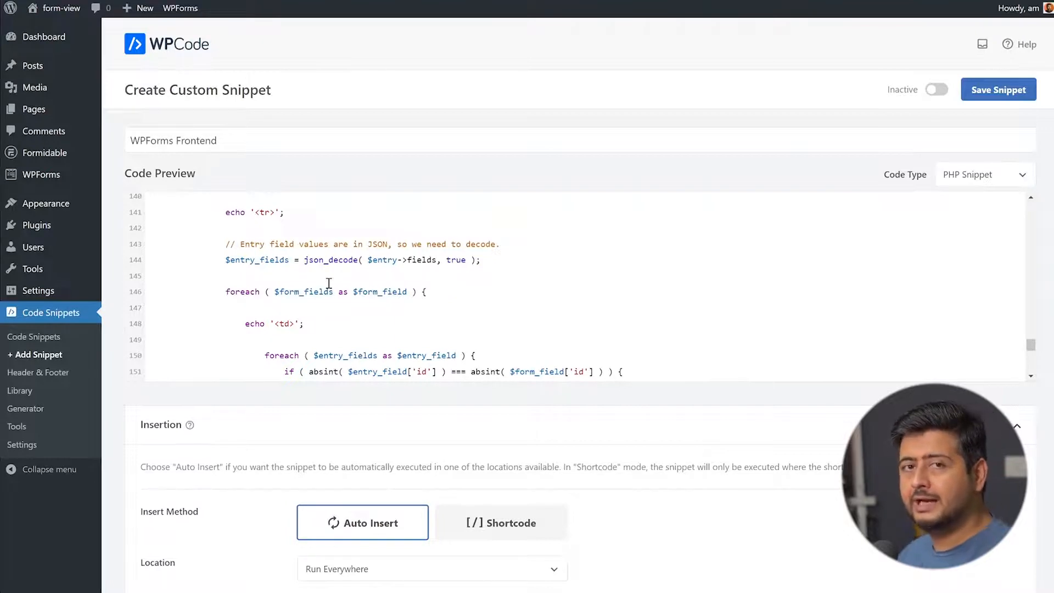
pyautogui.scroll(-4, 430, 291)
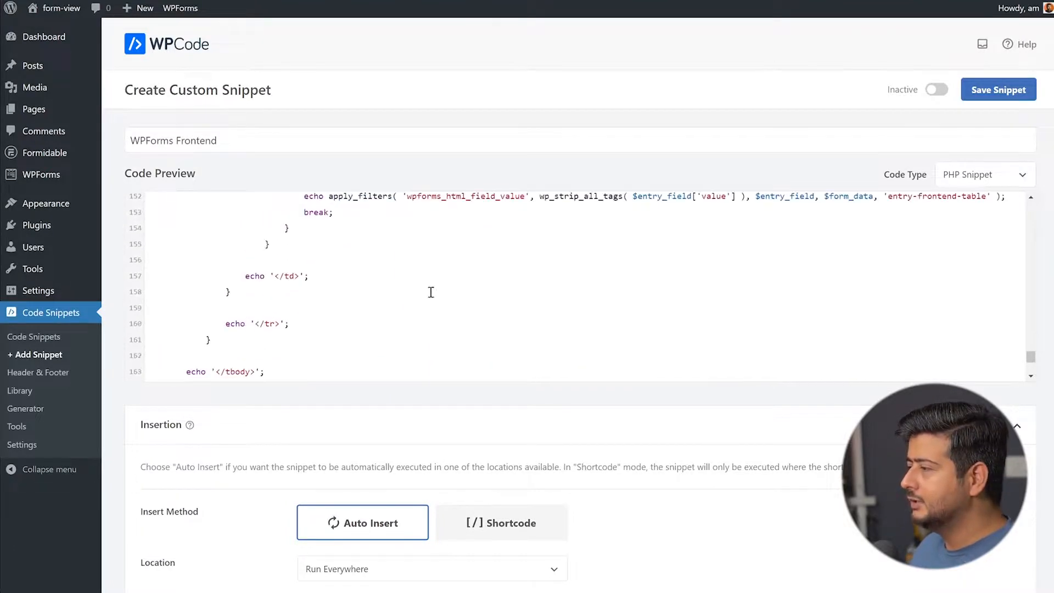
pyautogui.scroll(-5, 703, 527)
pyautogui.scroll(-2, 704, 528)
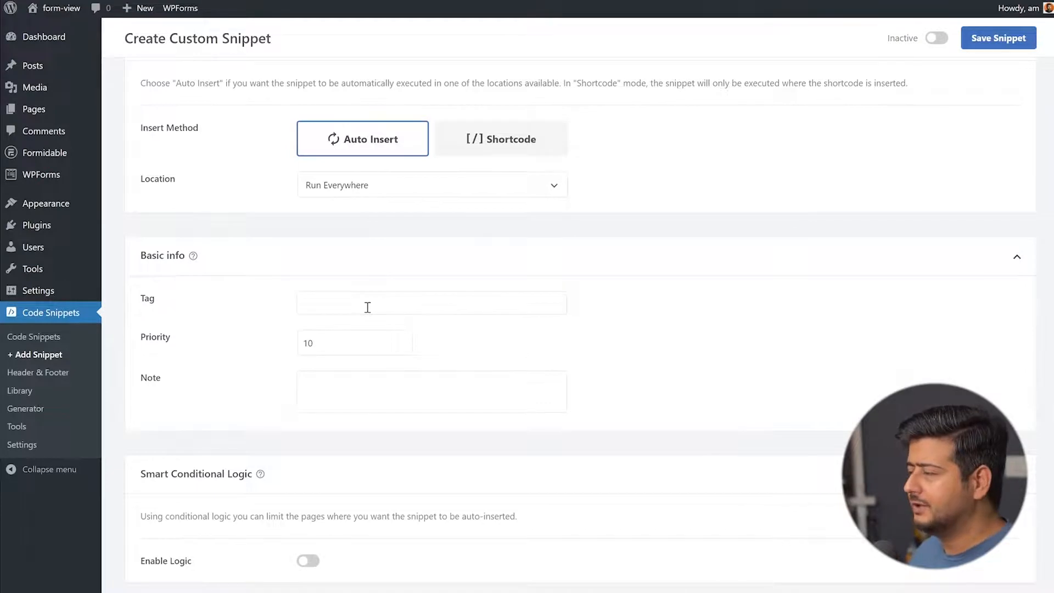
pyautogui.scroll(-2, 369, 305)
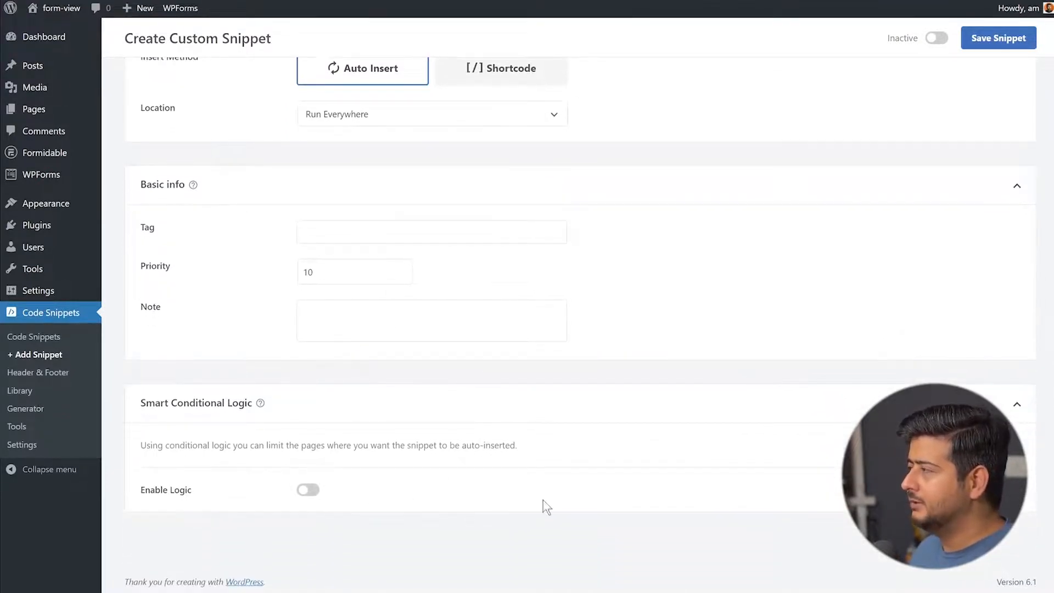
# Set the WPForms Frontend snippet to active and save it.
pyautogui.scroll(8, 715, 509)
pyautogui.click(937, 90)
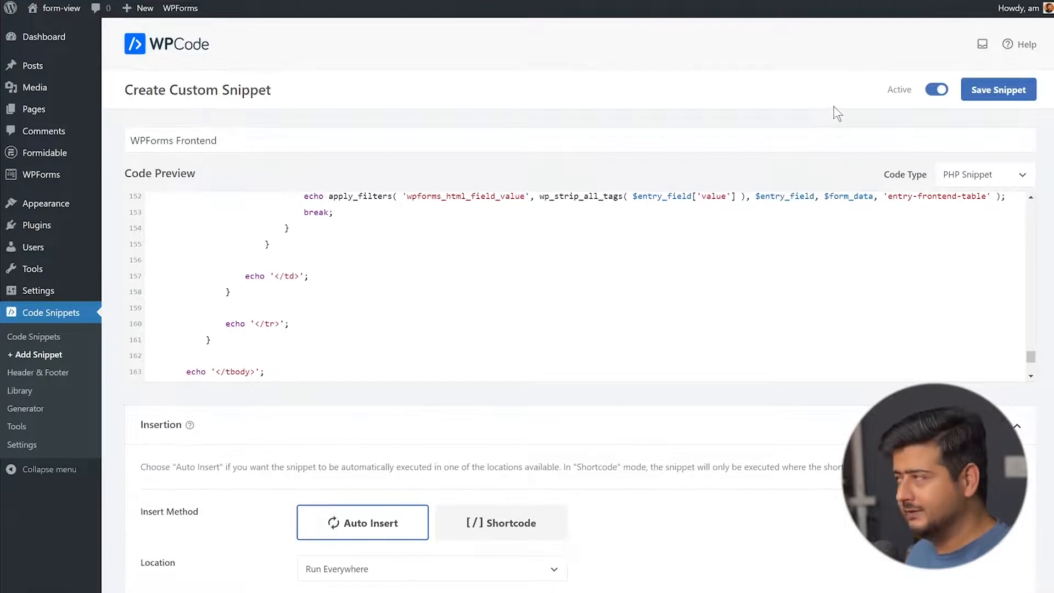
pyautogui.click(997, 98)
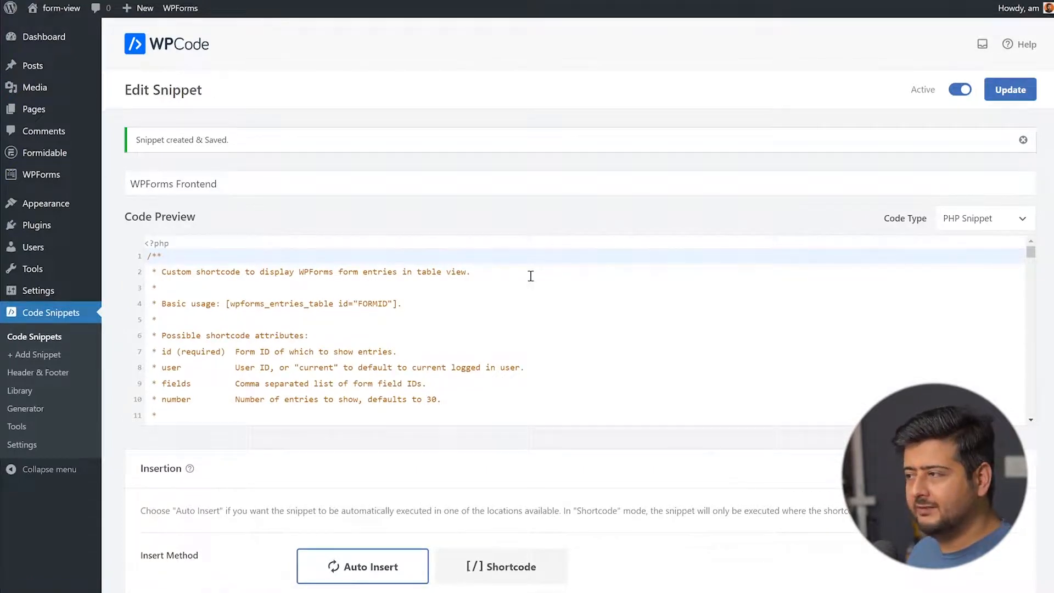
# Create a new page titled "WPForms Entries".
pyautogui.click(18, 339)
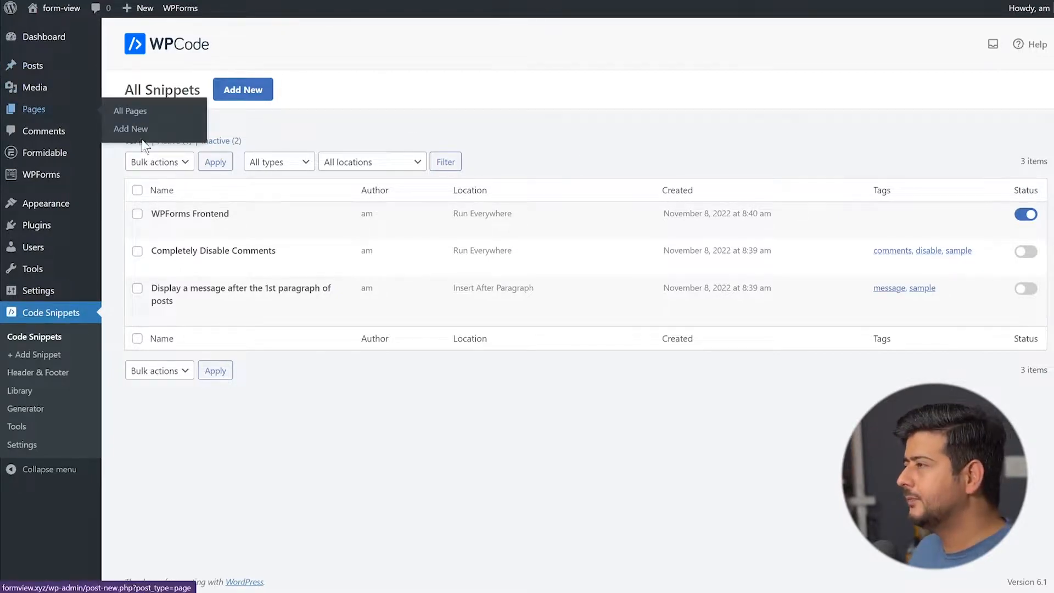
pyautogui.click(138, 128)
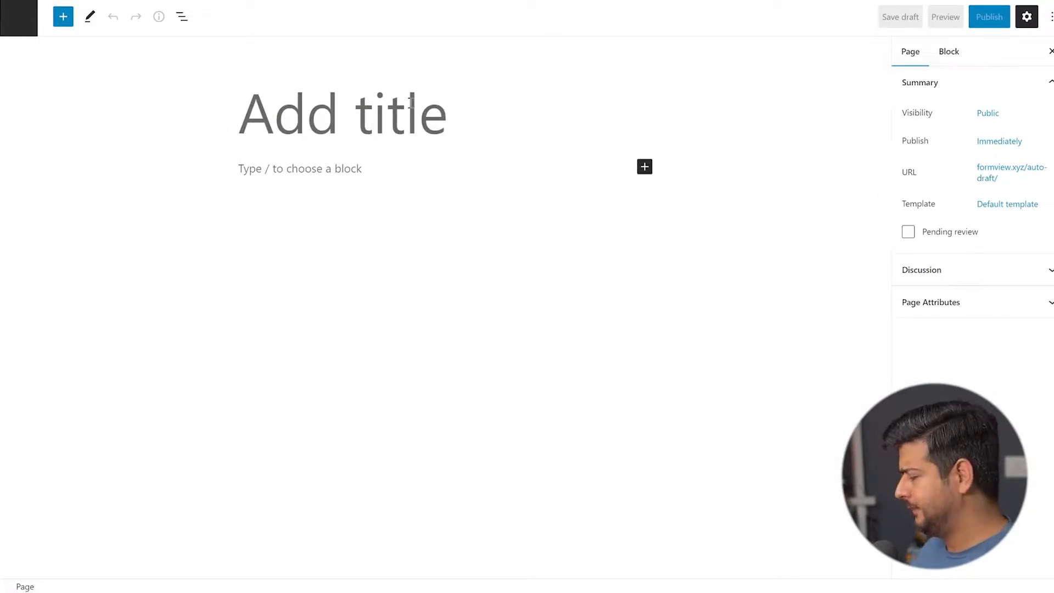
pyautogui.write('WPFro')
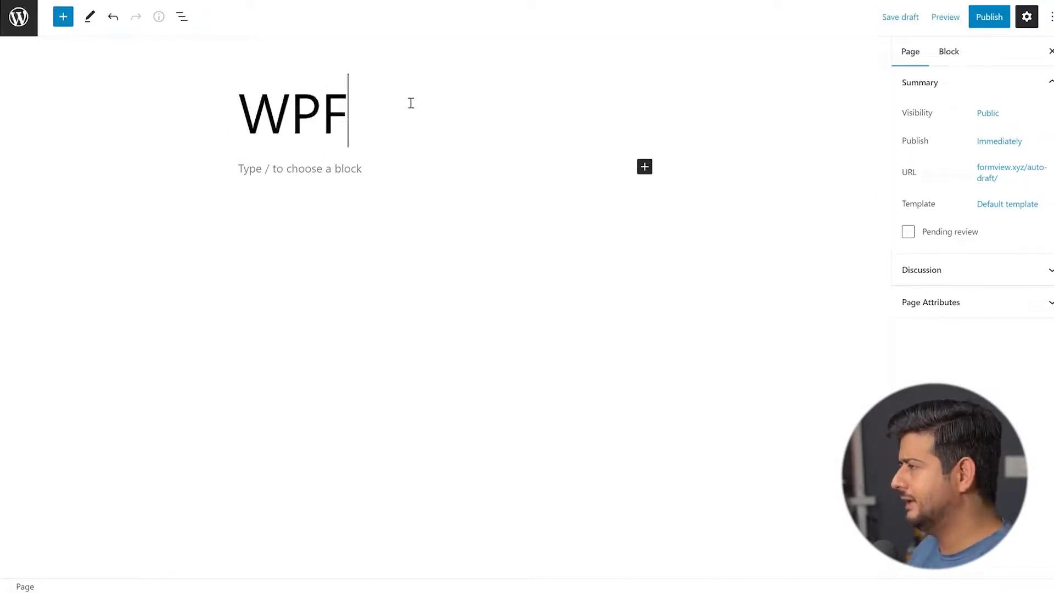
pyautogui.press('BackSpace')
pyautogui.press('BackSpace')
pyautogui.write('orms Entries')
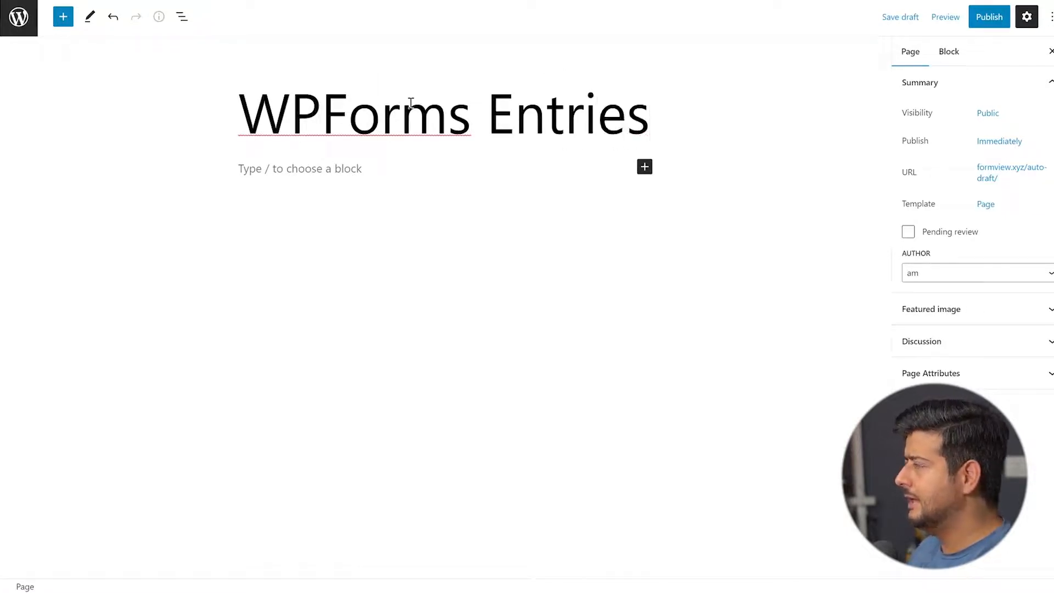
# Copy the basic usage shortcode [wpforms_entries_table id="FORMID"] from the code listing in the article.
pyautogui.click(330, 165)
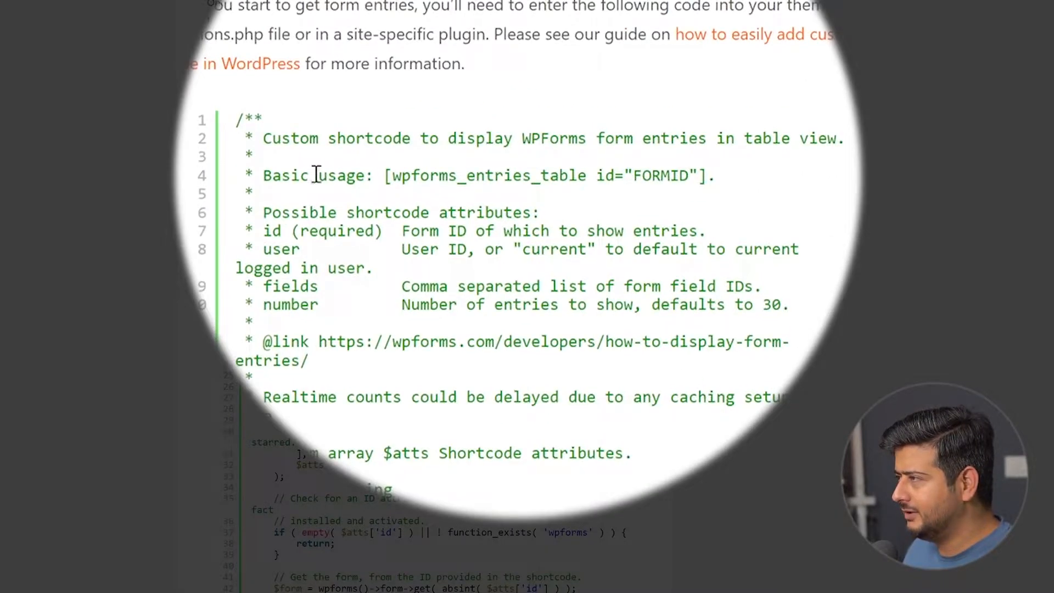
pyautogui.moveTo(264, 175); pyautogui.dragTo(720, 177)
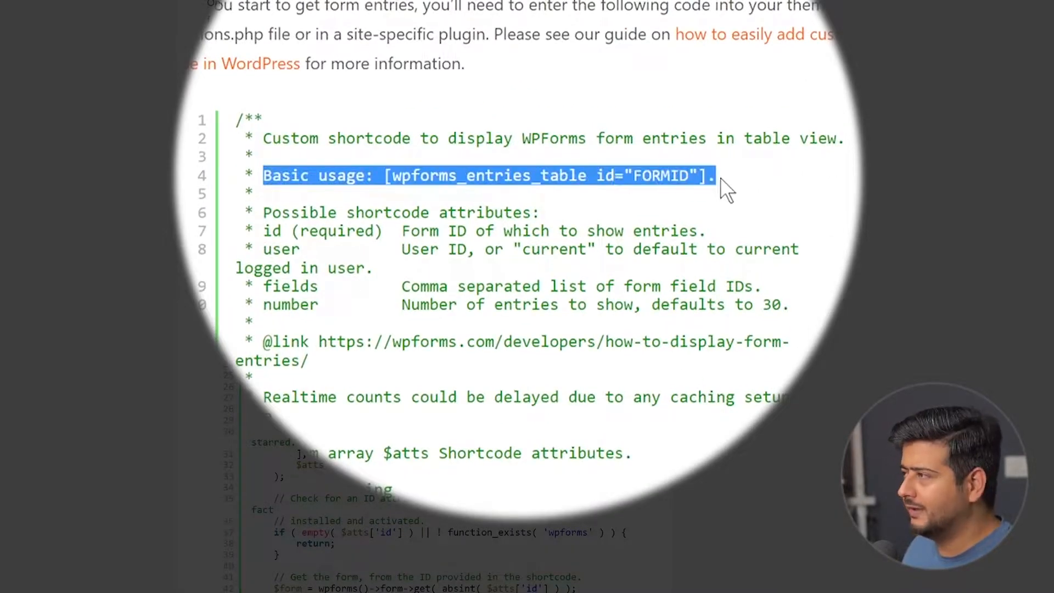
pyautogui.click(751, 195)
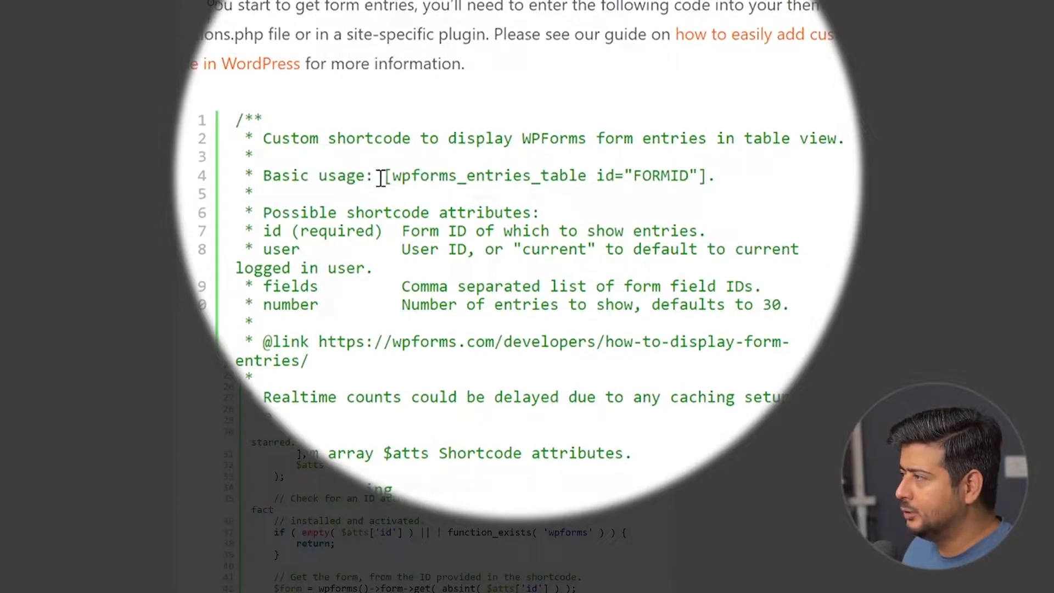
pyautogui.moveTo(383, 176); pyautogui.dragTo(711, 181)
pyautogui.hotkey('ctrl', 'c')
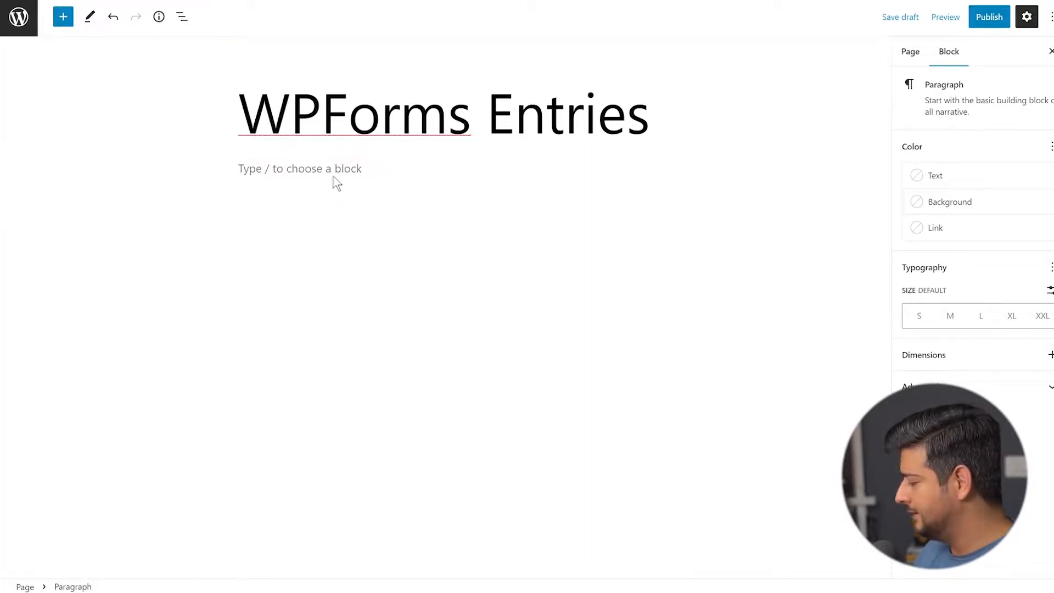
# Add a Shortcode block under the page title, paste the copied shortcode into it, and clear its text again.
pyautogui.write('/shor')
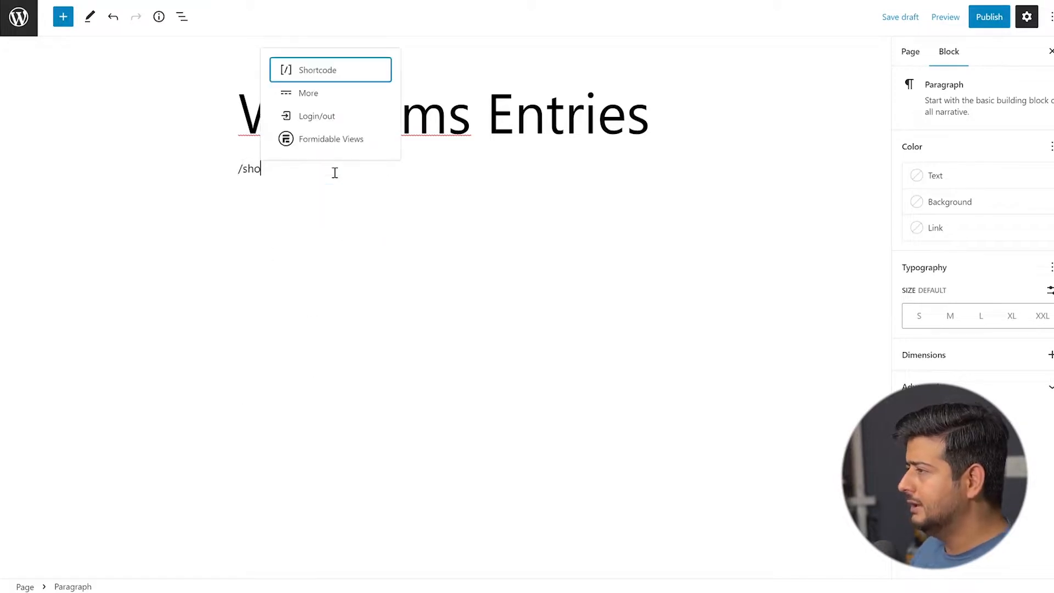
pyautogui.press('Return')
pyautogui.hotkey('ctrl', 'v')
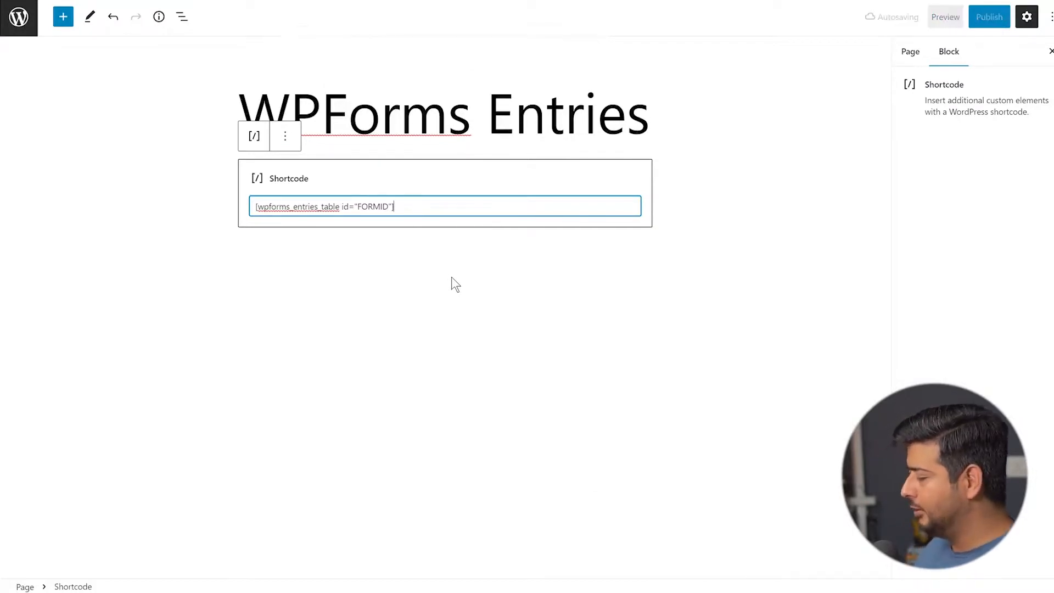
pyautogui.hotkey('ctrl', 'a')
pyautogui.hotkey('ctrl', 'c')
pyautogui.press('BackSpace')
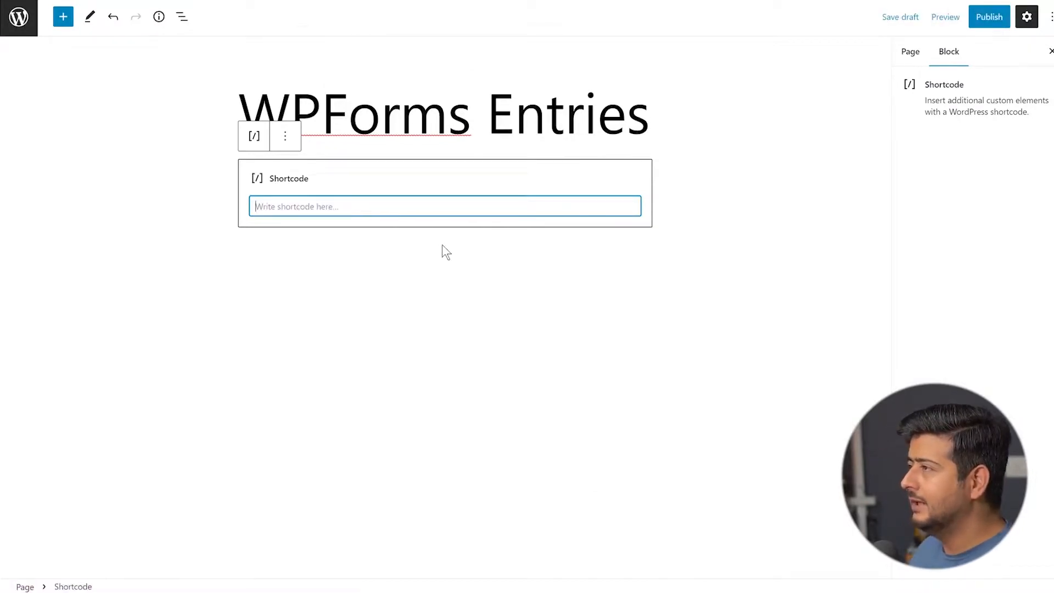
# Open the list of all WPForms forms to look up the contact form's ID.
pyautogui.click(461, 281)
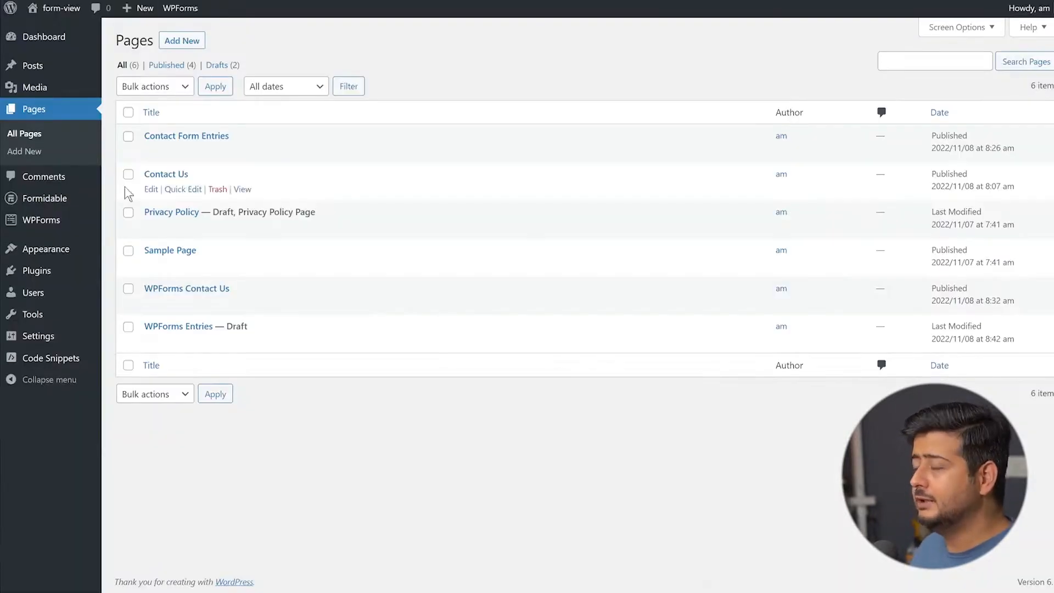
pyautogui.moveTo(47, 219)
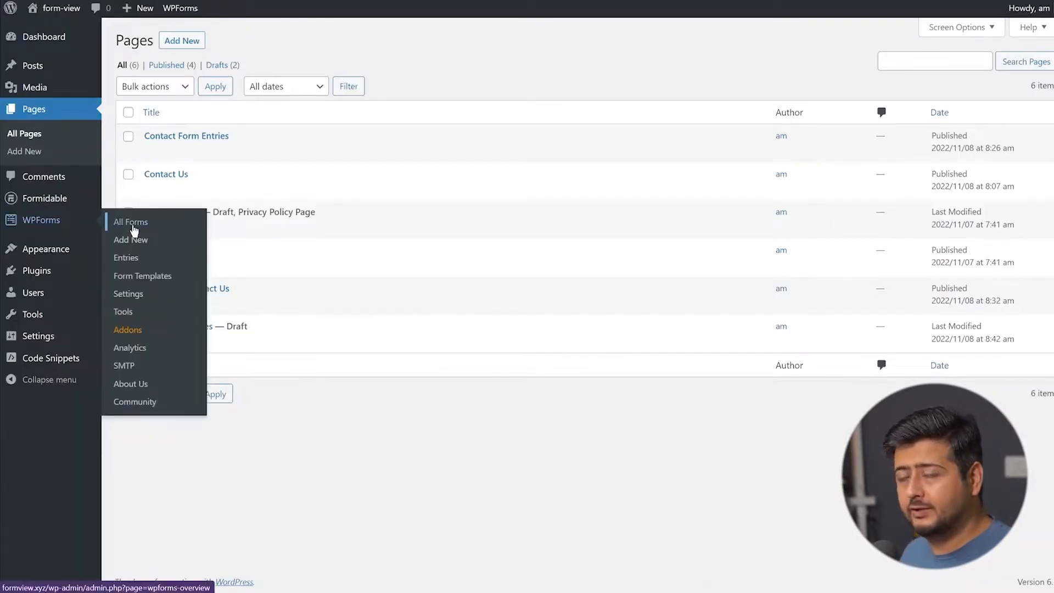
pyautogui.click(133, 227)
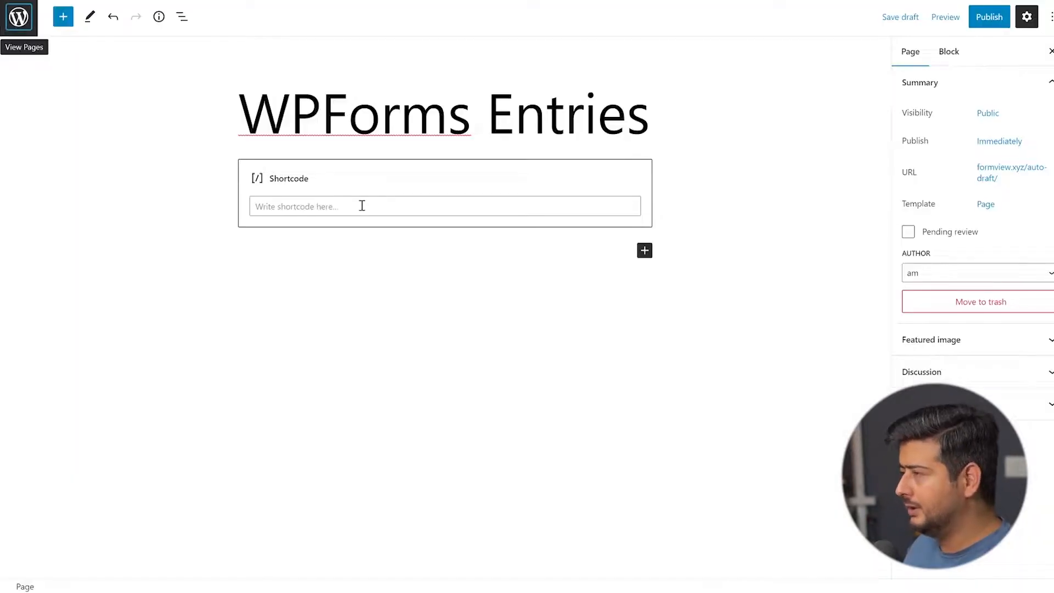
# Paste the wpforms_entries_table shortcode into the Shortcode block and replace the FORMID placeholder with 15.
pyautogui.click(360, 203)
pyautogui.hotkey('ctrl', 'v')
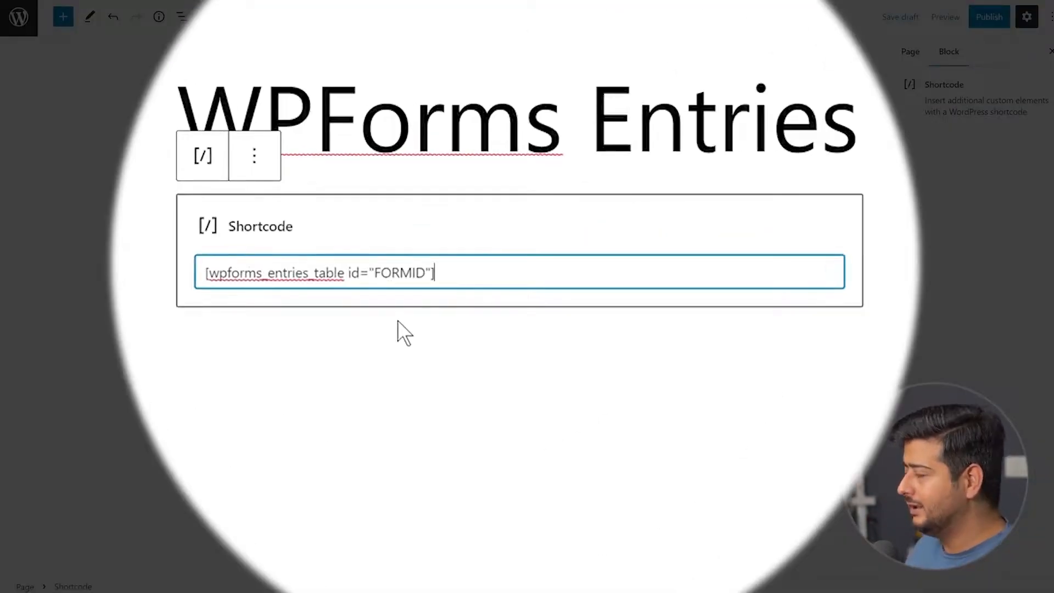
pyautogui.doubleClick(395, 273)
pyautogui.press('BackSpace')
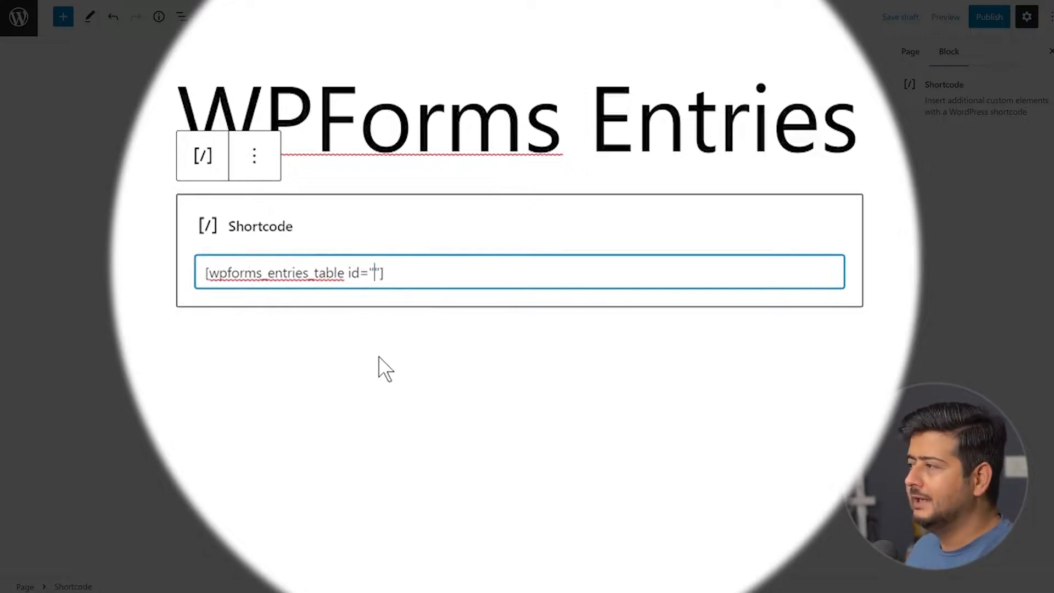
pyautogui.write('15')
pyautogui.click(367, 398)
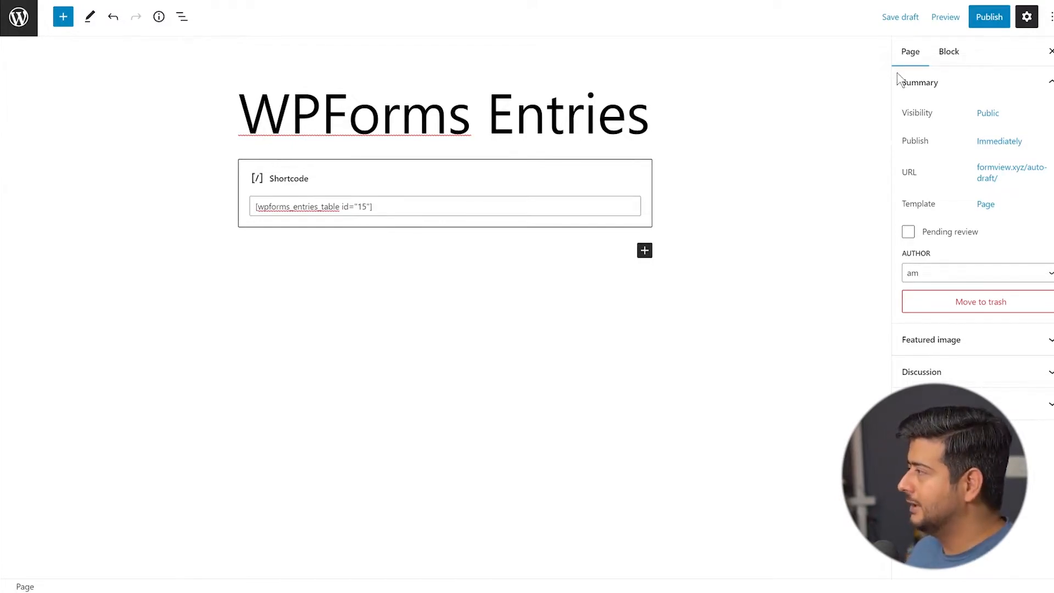
# Publish the WPForms Entries page and open it on the front end in a new tab.
pyautogui.click(990, 18)
pyautogui.click(940, 19)
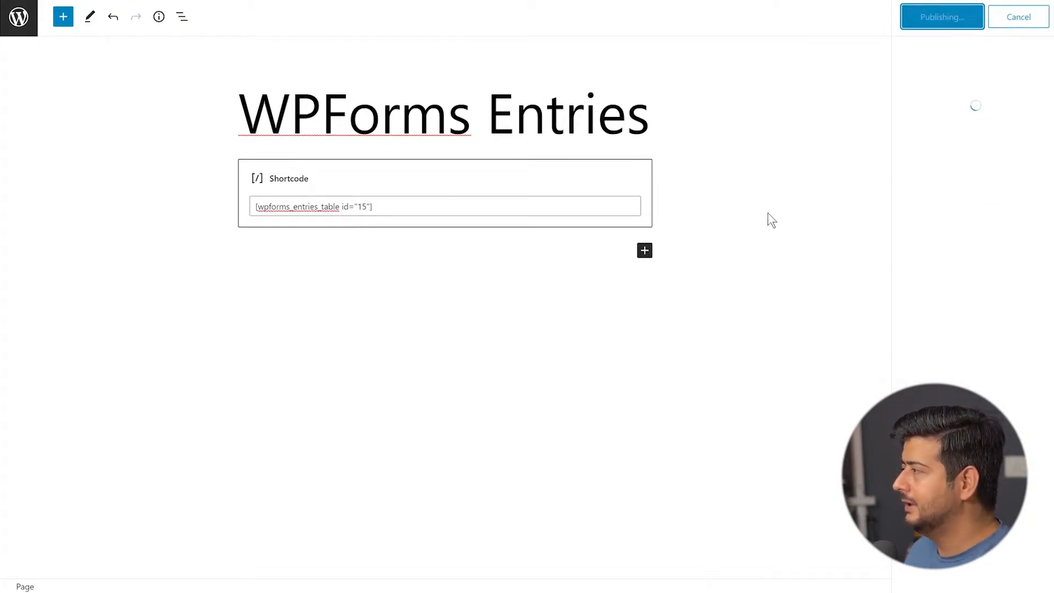
pyautogui.rightClick(935, 154)
pyautogui.click(950, 174)
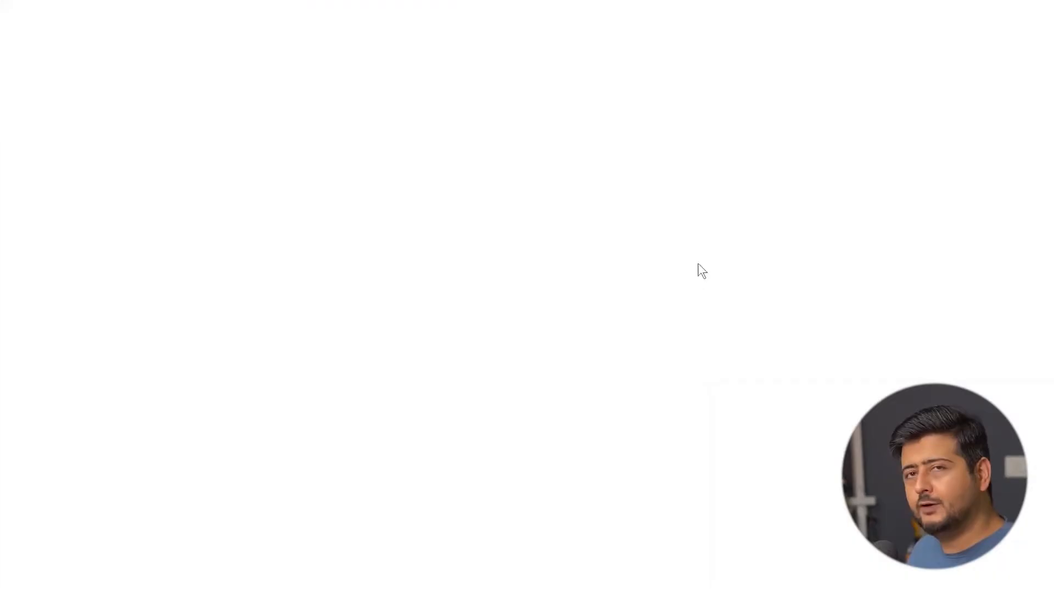